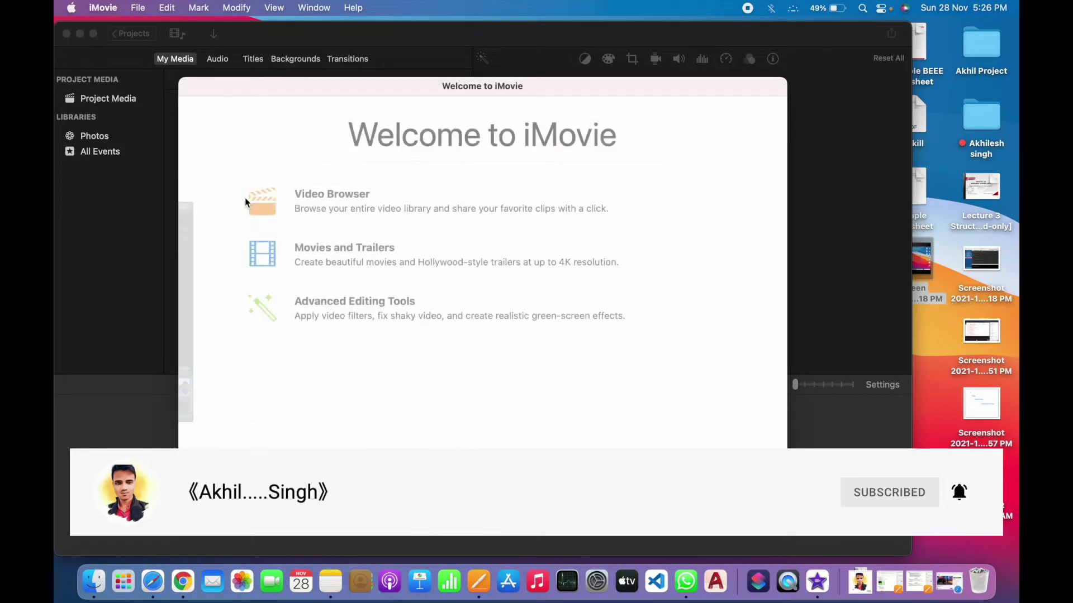
Dismiss the welcome screen to minimize the iMovie project window, and clean up the desktop icons
left_click(481, 489)
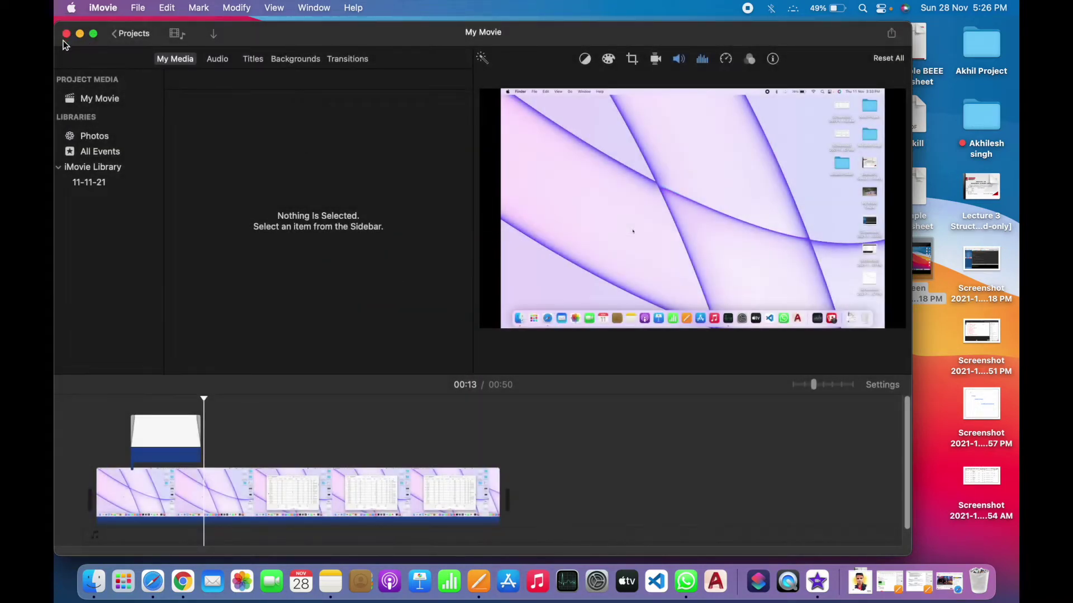
left_click(80, 34)
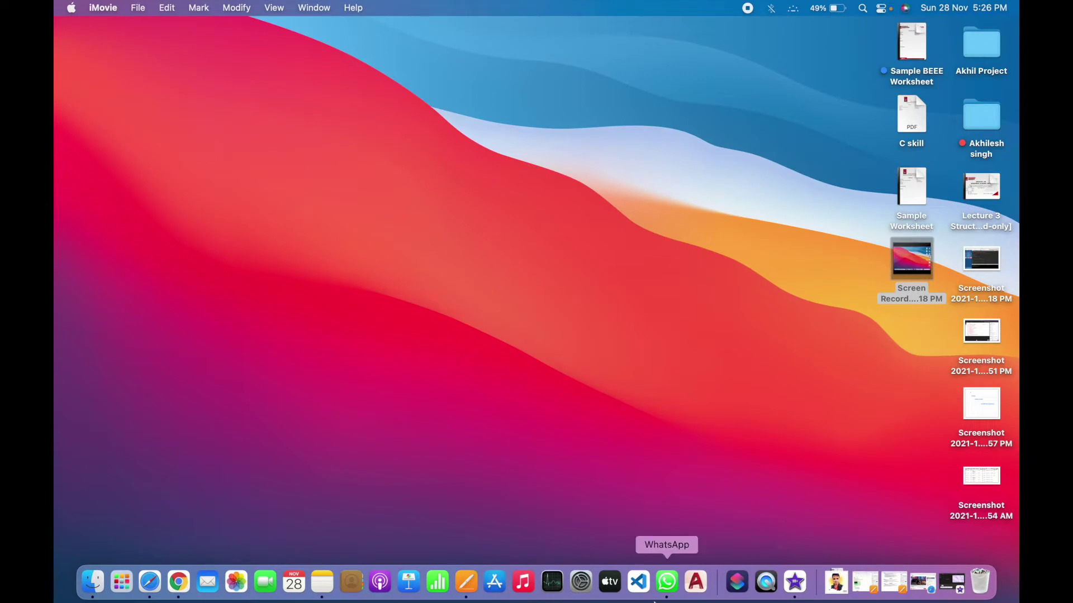
right_click(623, 242)
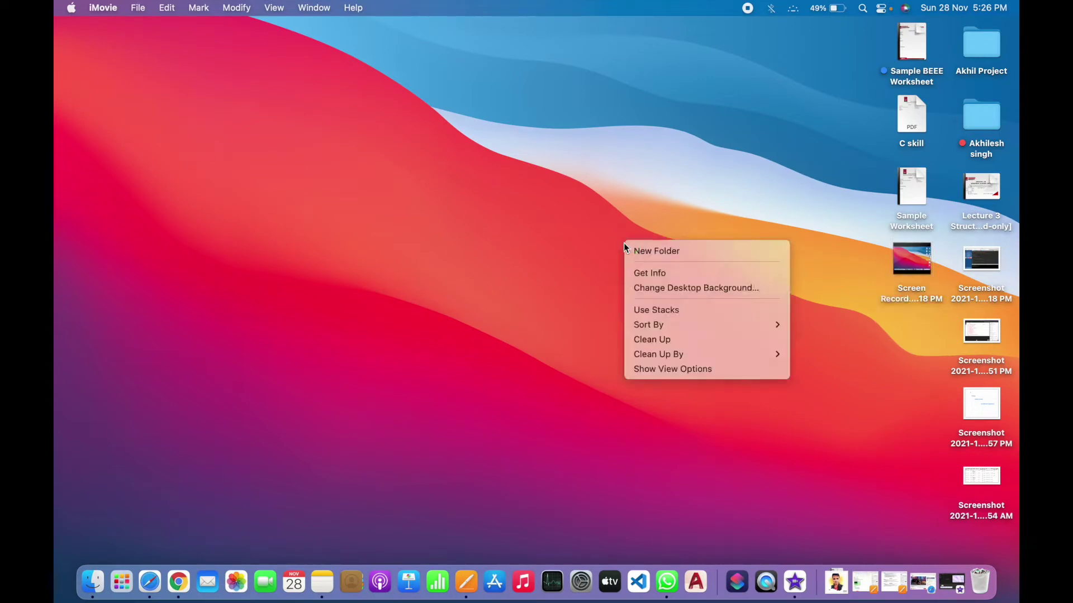
left_click(664, 342)
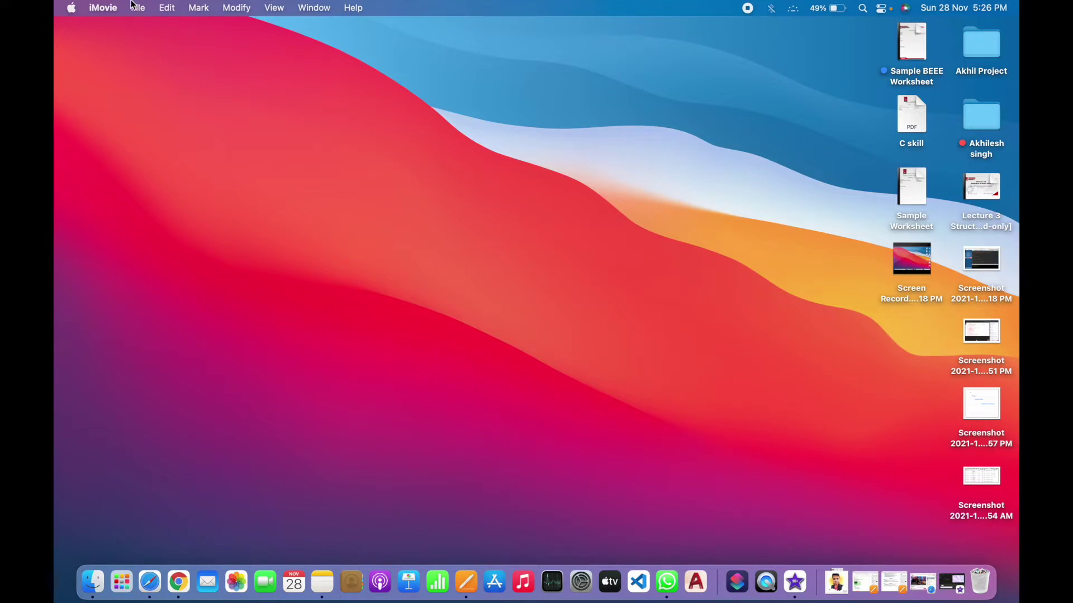
Check for software updates from About This Mac, and close the update and overview windows
left_click(72, 8)
mouse_move(103, 16)
mouse_move(71, 8)
left_click(87, 25)
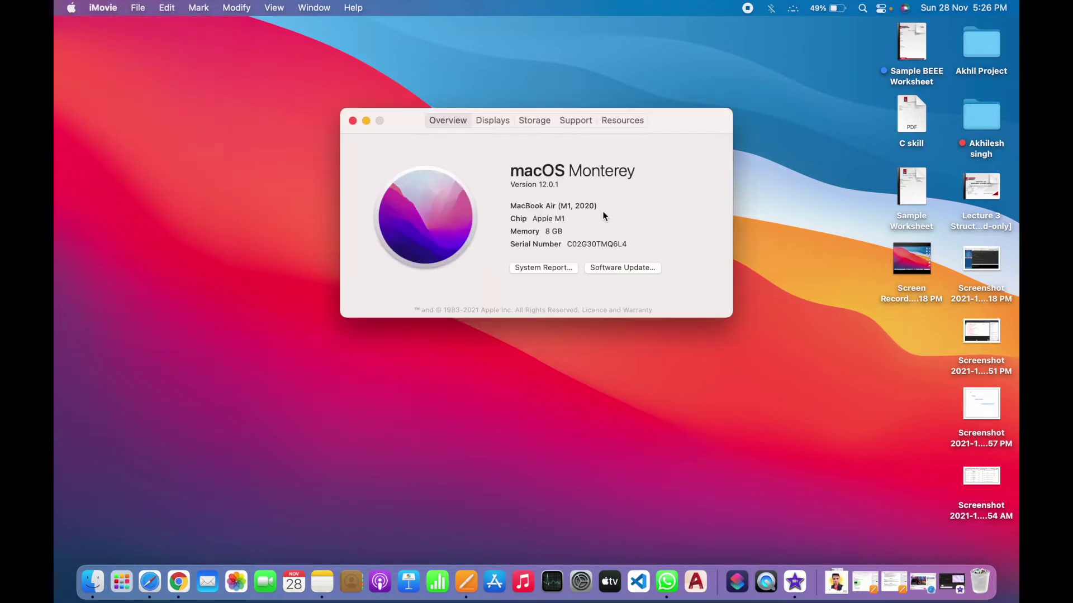
left_click(624, 268)
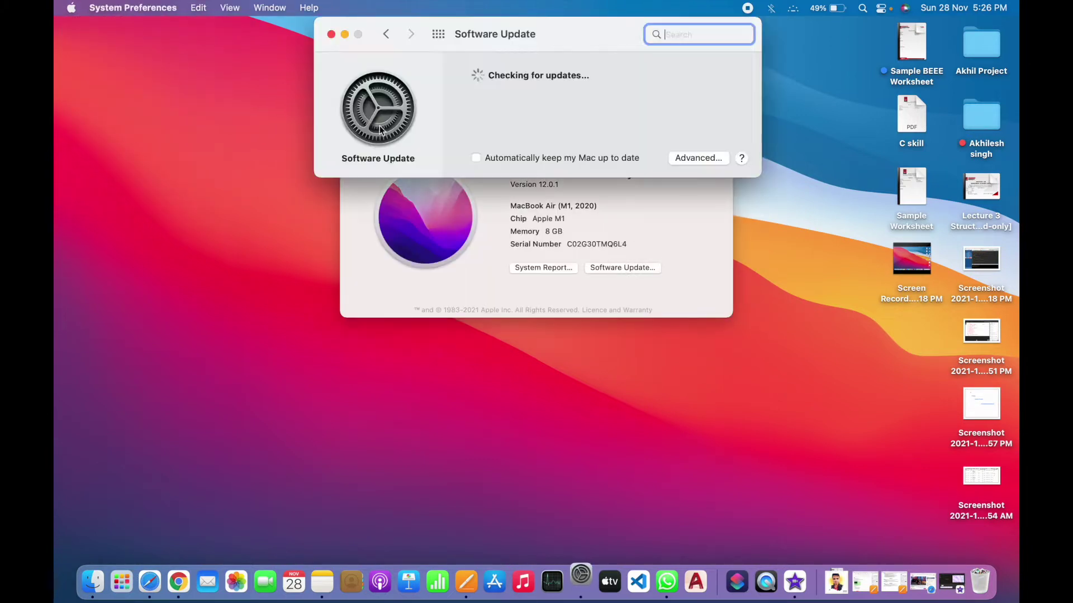
left_click(331, 35)
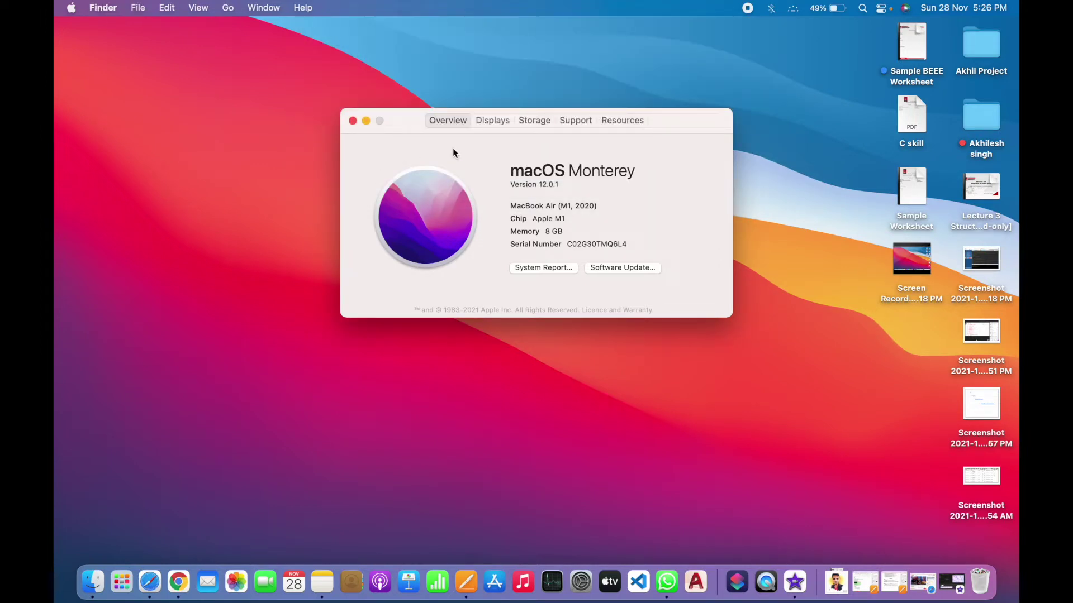
left_click(353, 121)
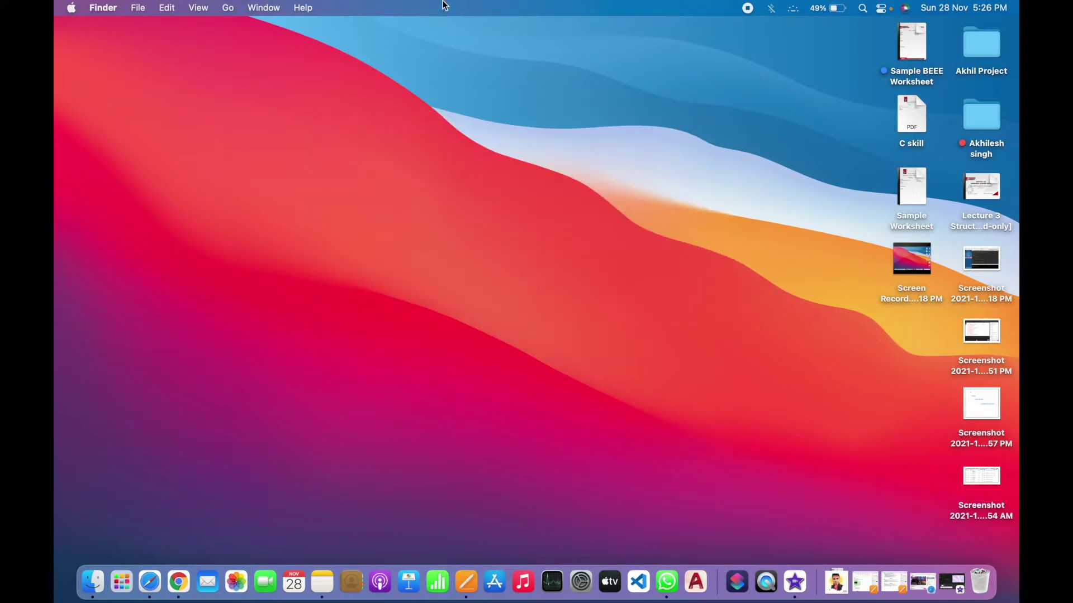
Reopen the About This Mac overview to view the macOS version, and close it
left_click(72, 7)
mouse_move(103, 8)
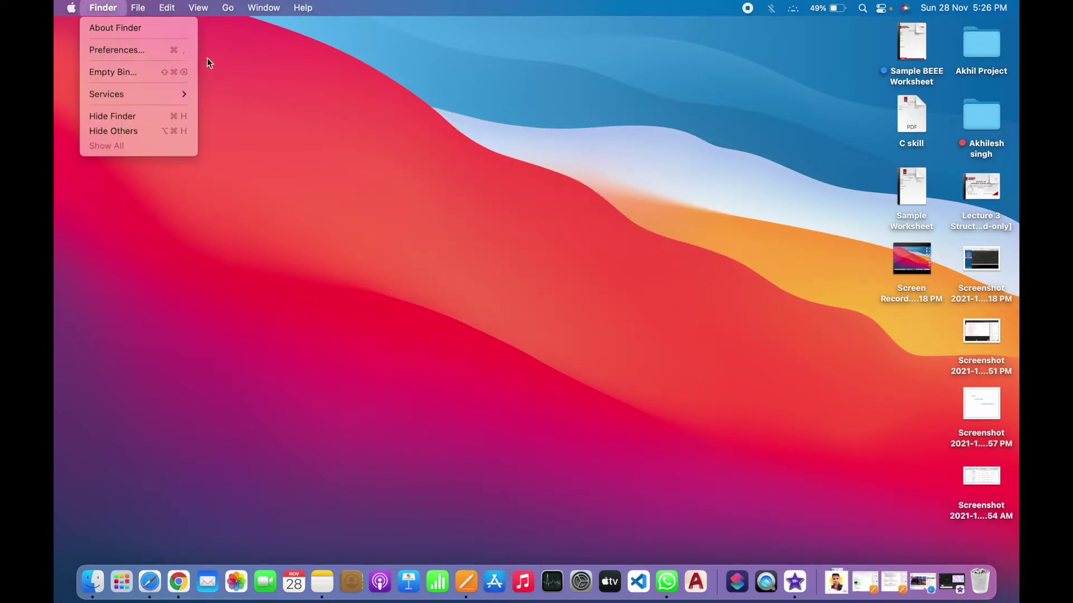
left_click(98, 27)
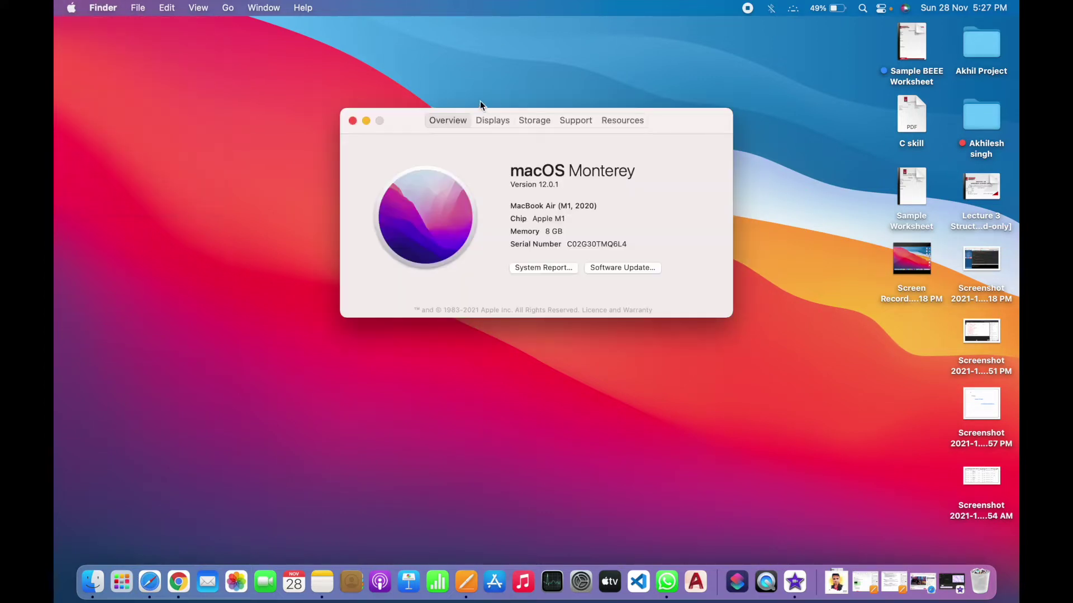
left_click(353, 121)
Open the Quick Note, extend its text to "Welcome you" and close the note
mouse_move(1013, 591)
left_click(1012, 591)
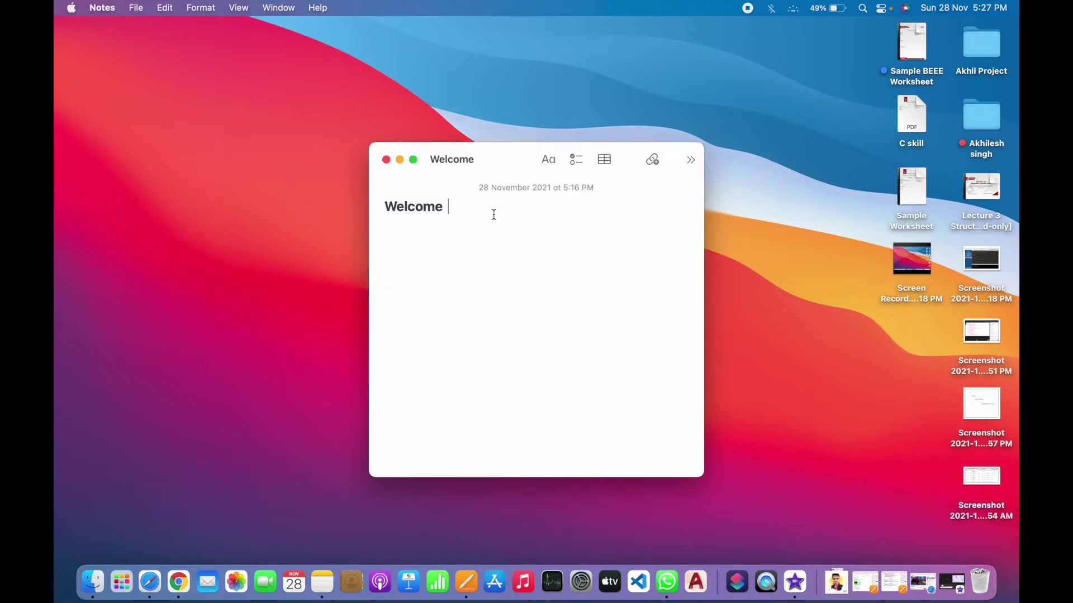
type("you")
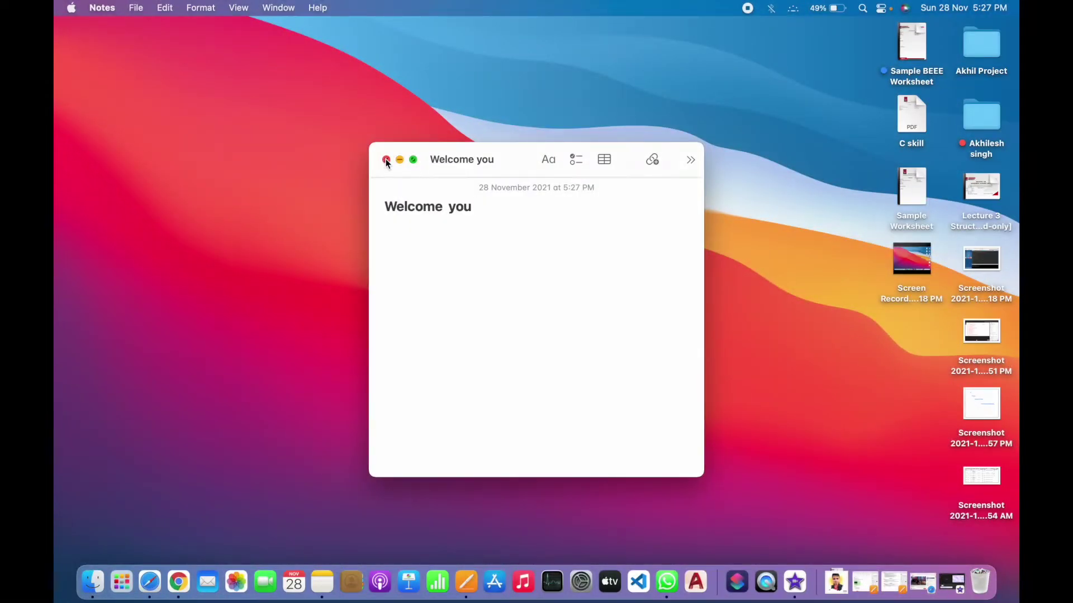
left_click(386, 160)
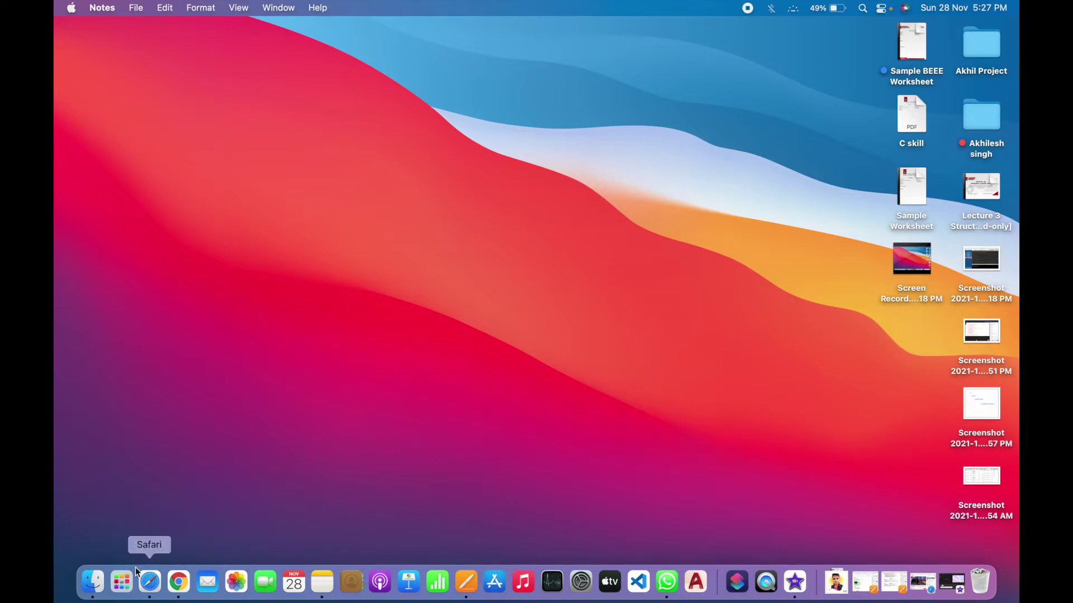
Open the Shortcuts app from Launchpad's Other folder to view all shortcuts, and close it
left_click(121, 583)
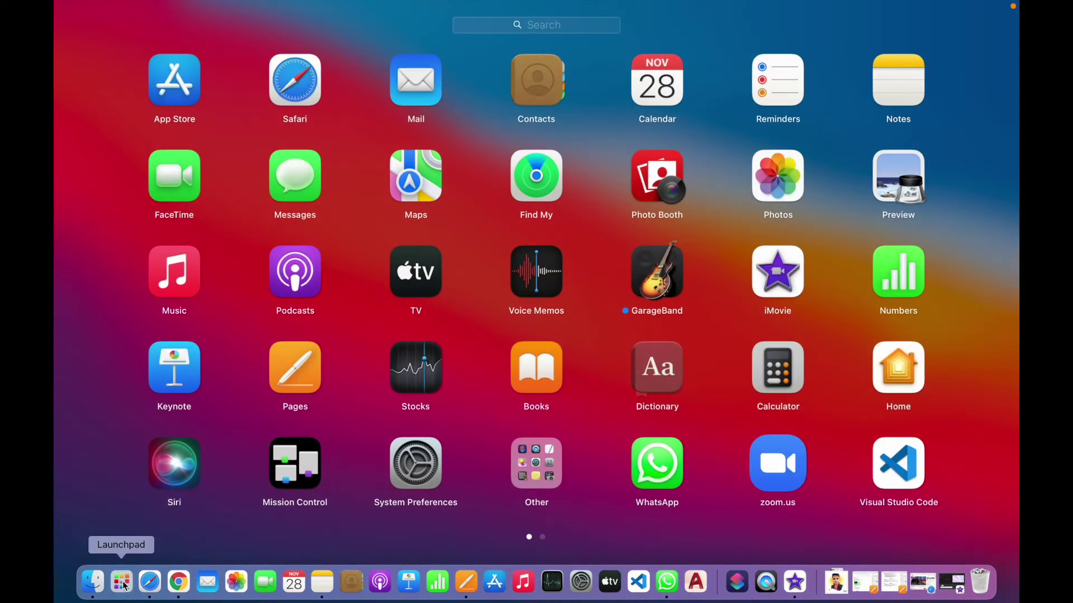
left_click(537, 464)
left_click(180, 171)
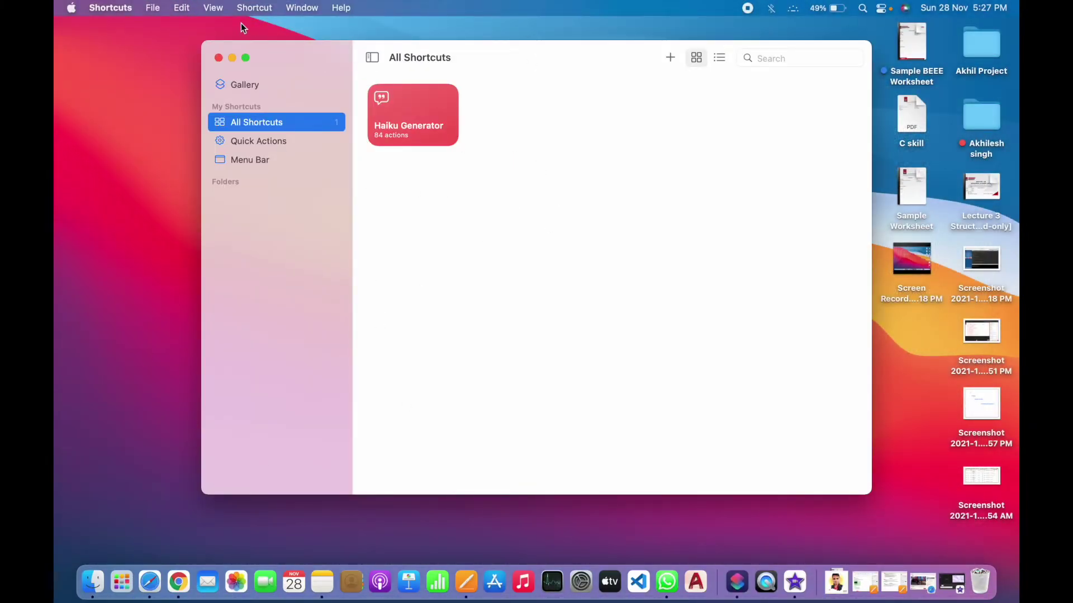
left_click(219, 60)
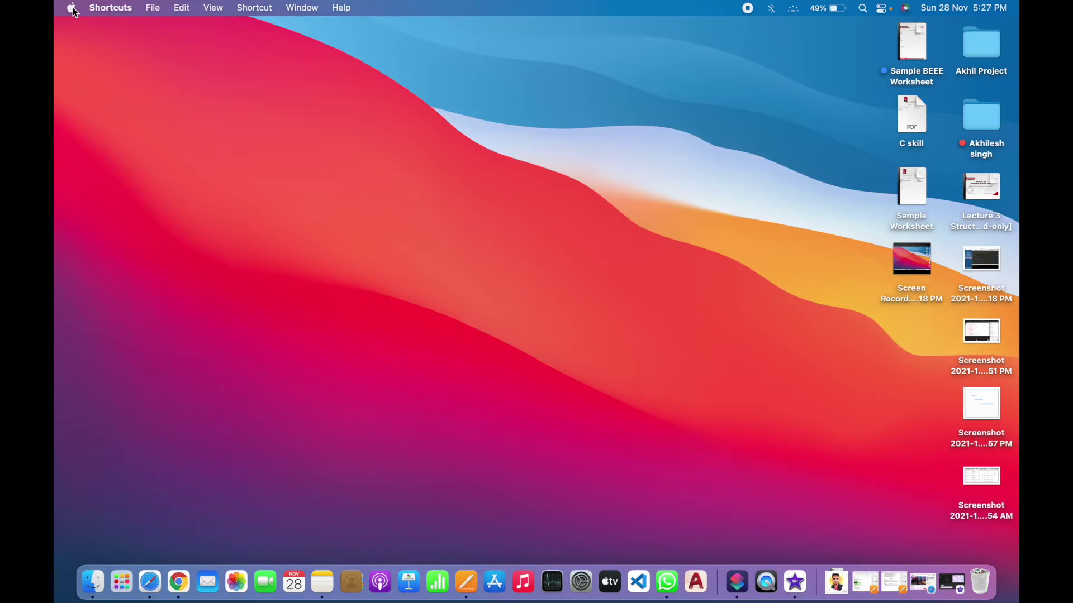
Open the Power section of the Mac's System Report and highlight the battery's cycle count and condition
left_click(73, 9)
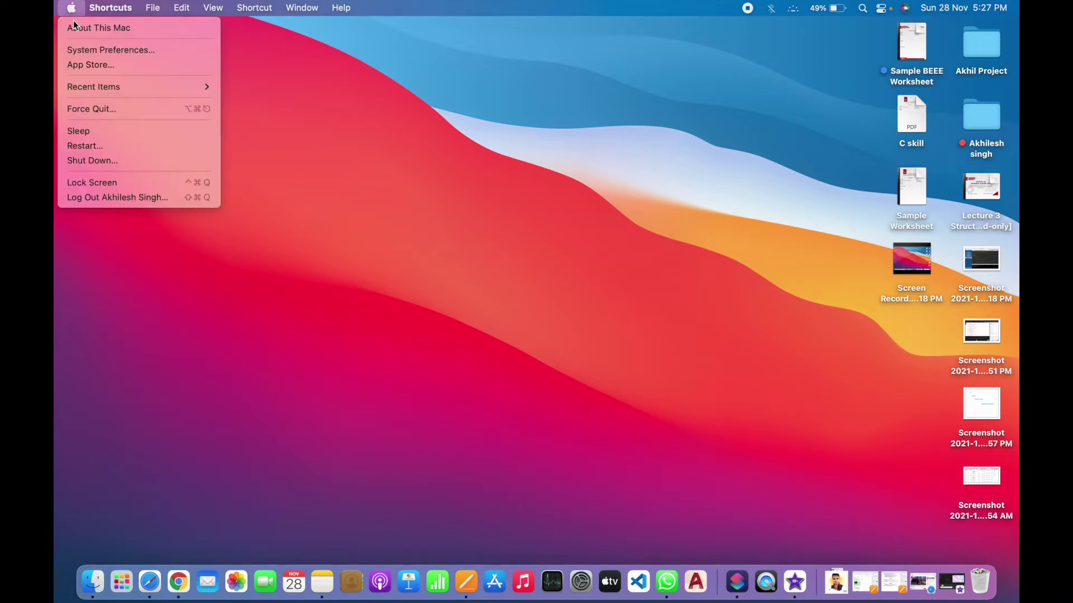
left_click(78, 27)
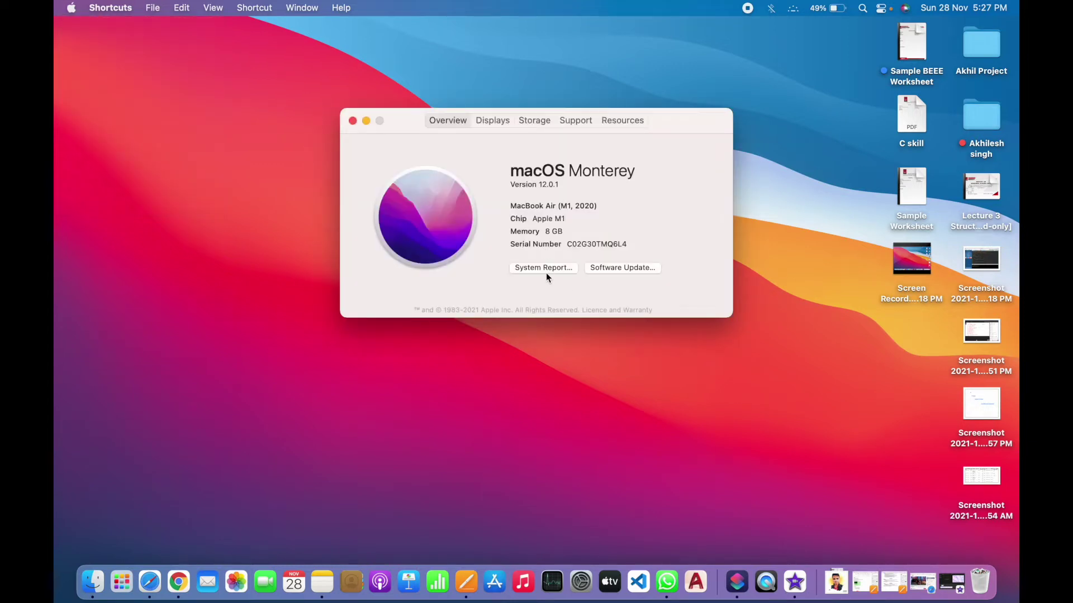
left_click(554, 268)
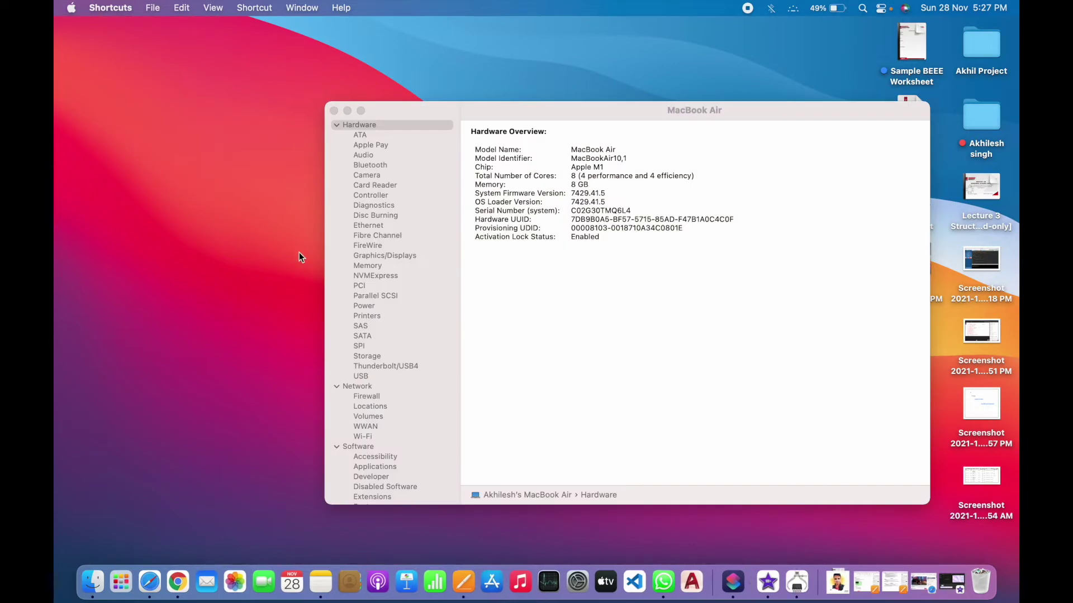
left_click(364, 305)
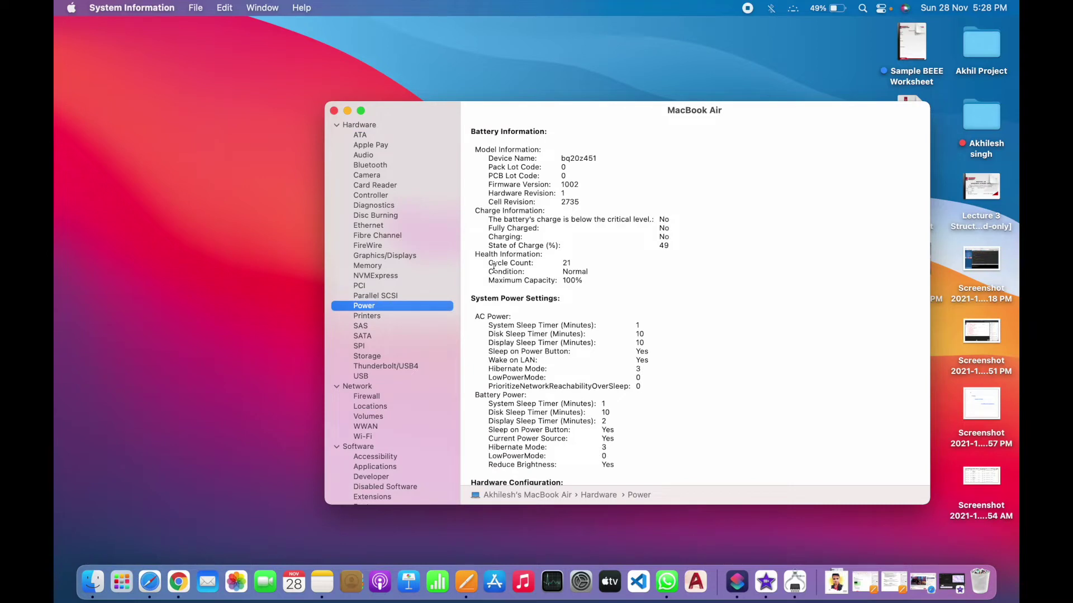
left_click_drag(491, 266, 619, 259)
left_click_drag(494, 272, 684, 276)
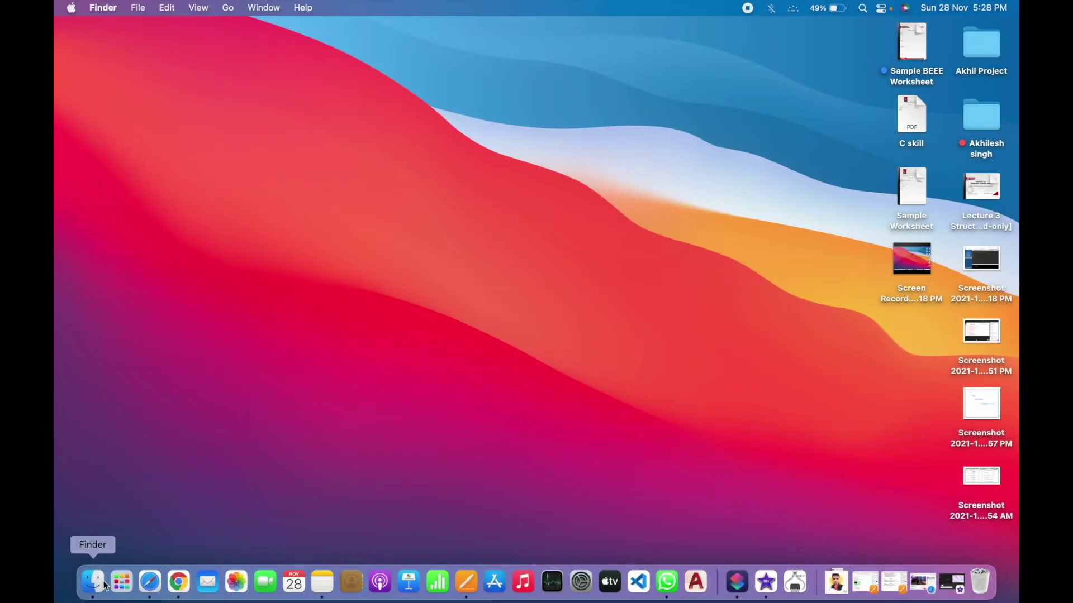
Open a Finder window, view the list of colour tags in the sidebar, and close the window
left_click(93, 582)
scroll(279, 374, "down", 3)
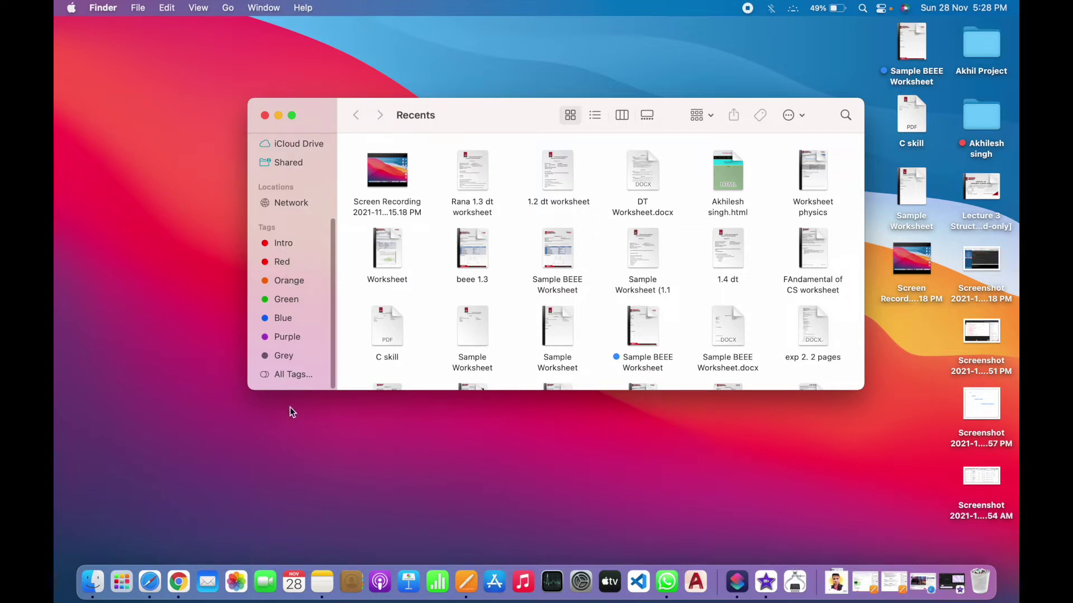
left_click(264, 115)
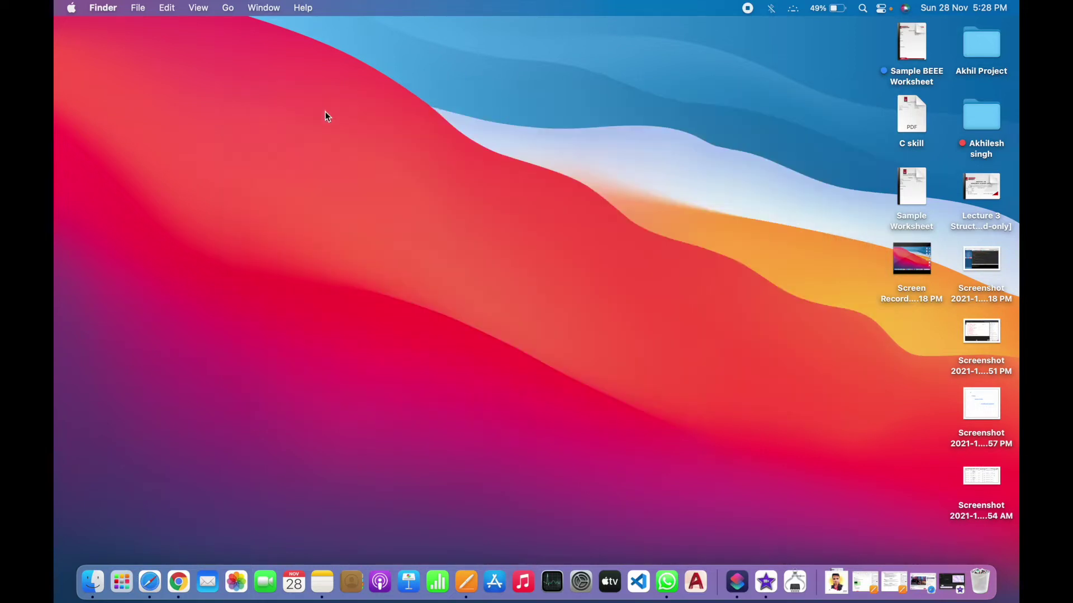
Assign the green tag to the project folder on the desktop
right_click(970, 46)
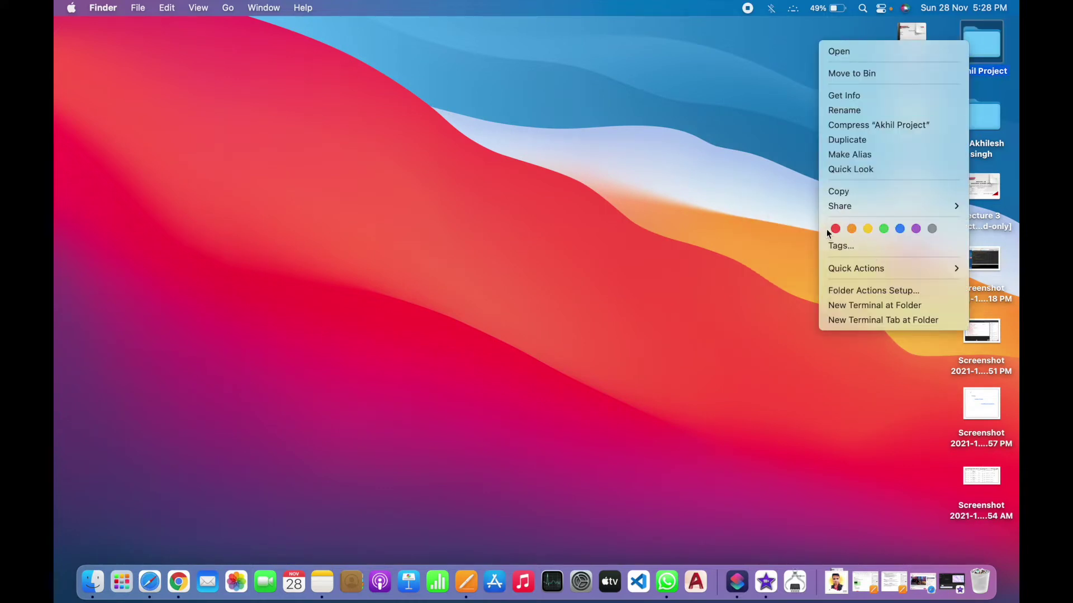
left_click(883, 229)
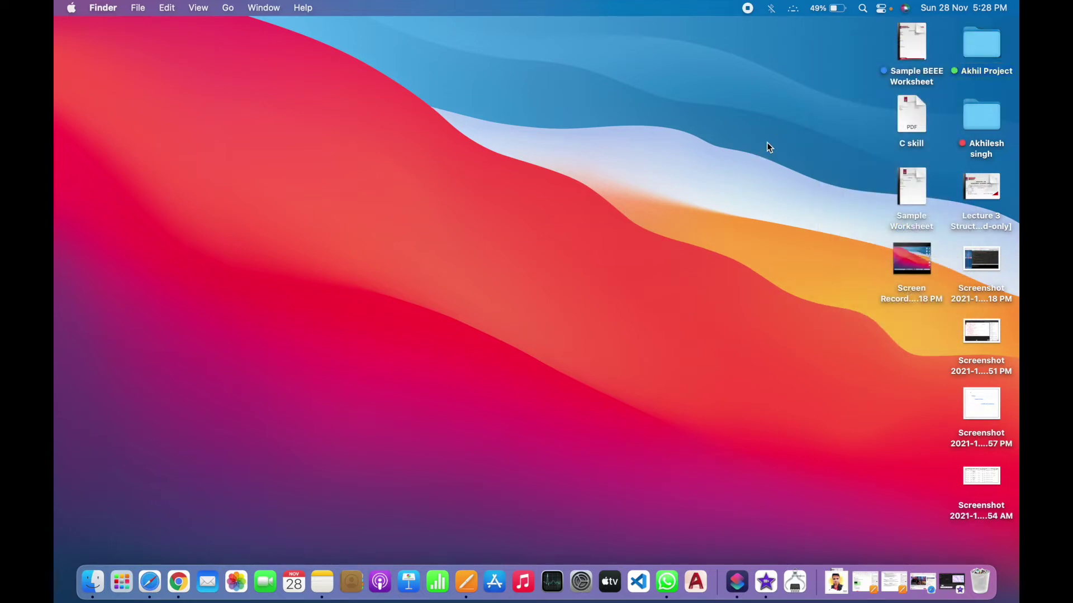
View the items with the Green tag in Finder, return to Recents and close the window
left_click(93, 582)
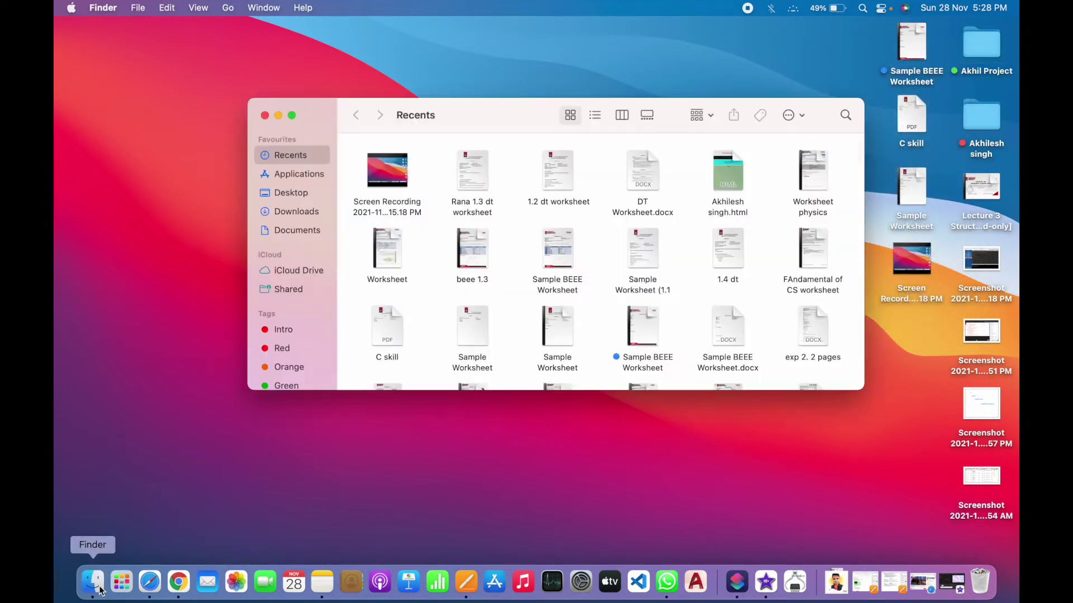
scroll(280, 347, "down", 5)
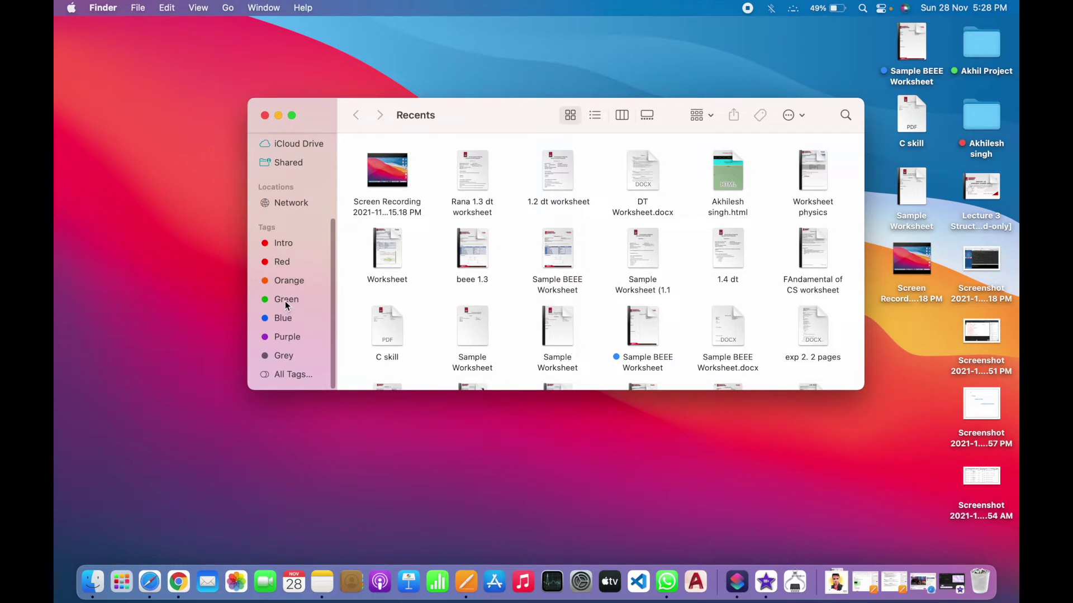
left_click(285, 299)
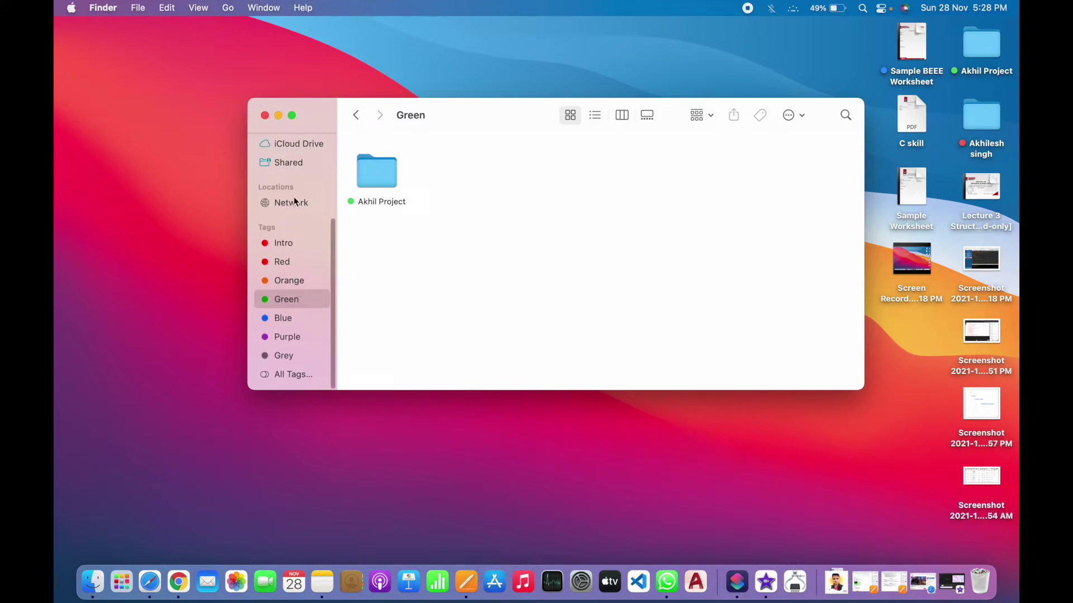
left_click(357, 119)
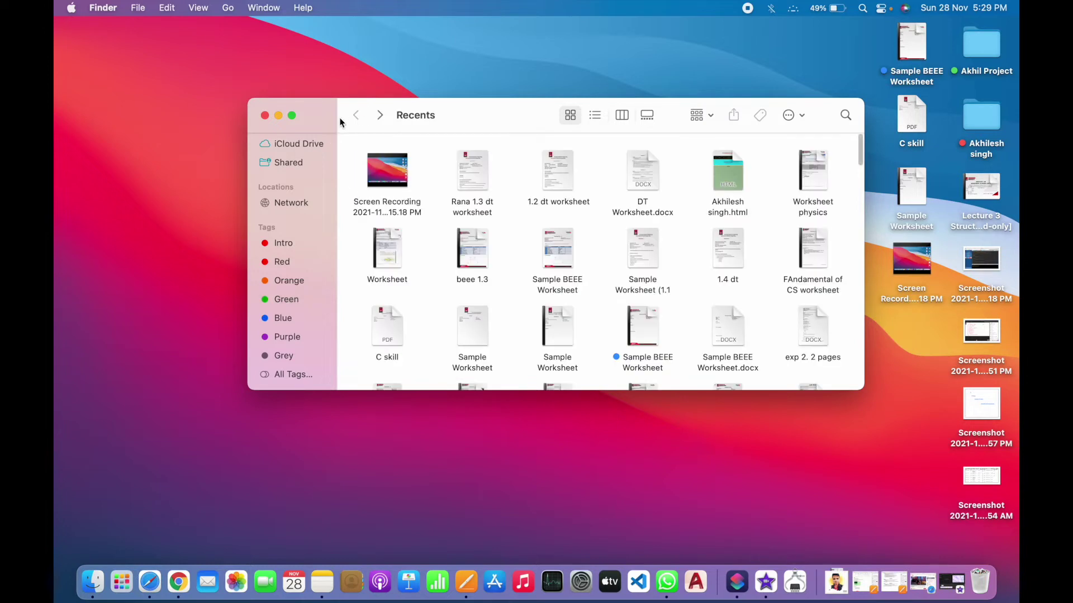
left_click(265, 116)
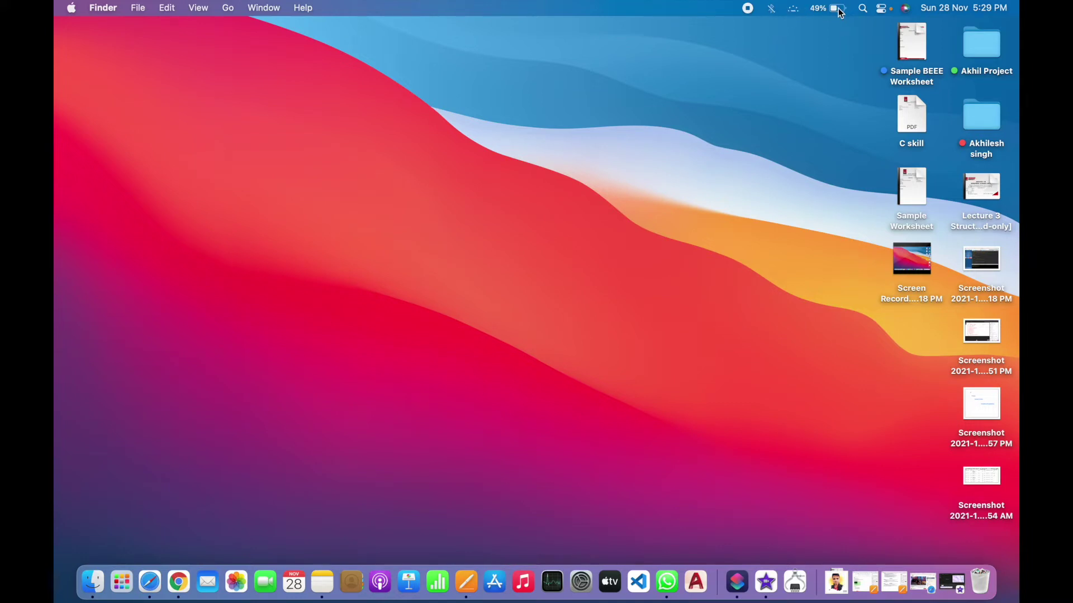
Show the keyboard brightness control and close it without changing the level
left_click(796, 12)
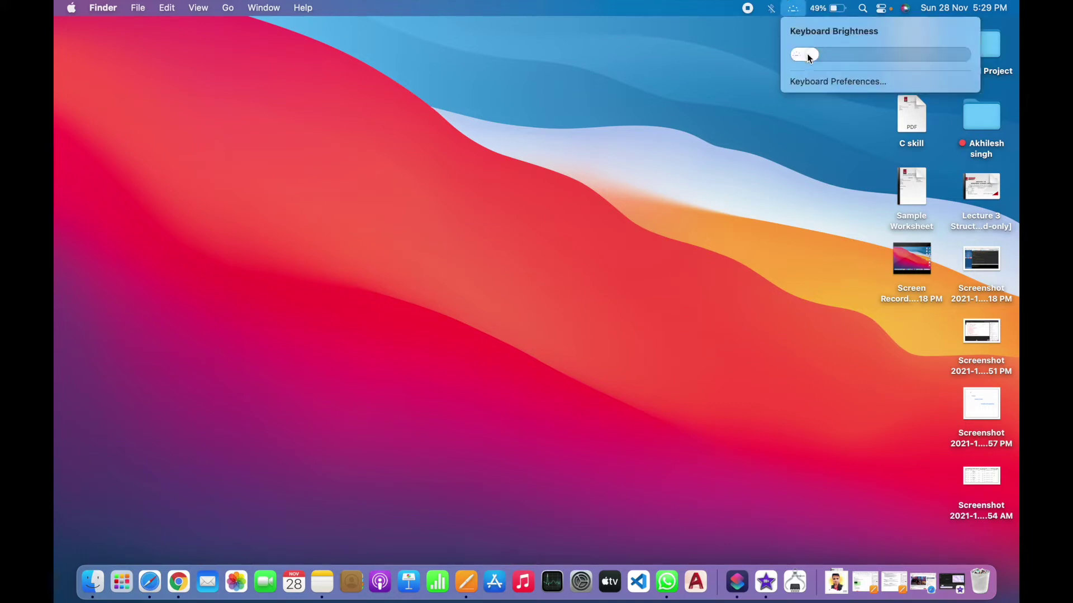
left_click(755, 53)
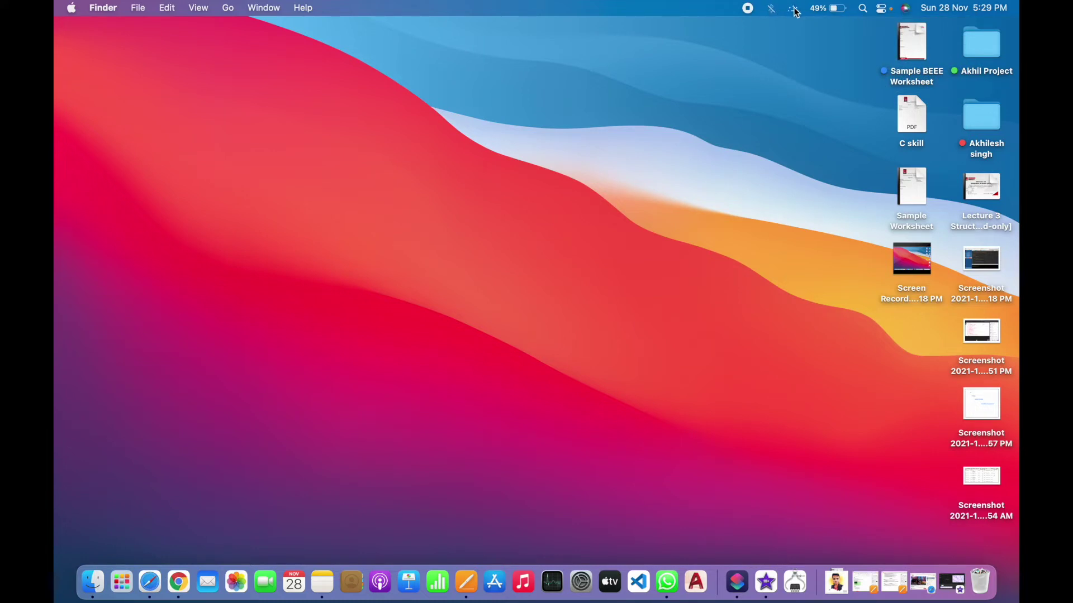
Show the Wi-Fi networks in Control Centre and open the network preferences
left_click(885, 9)
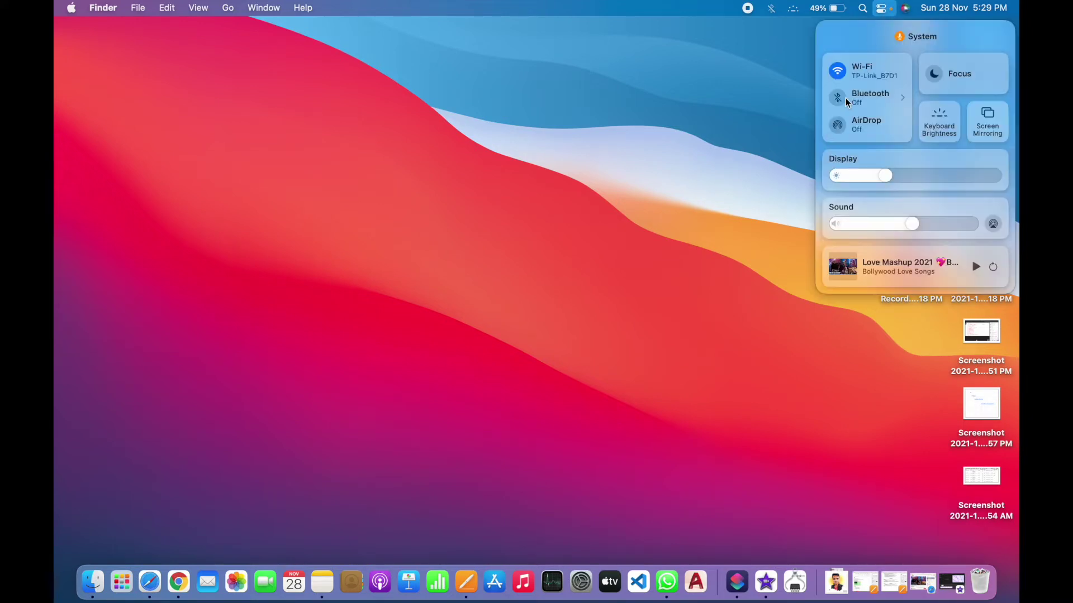
left_click(875, 79)
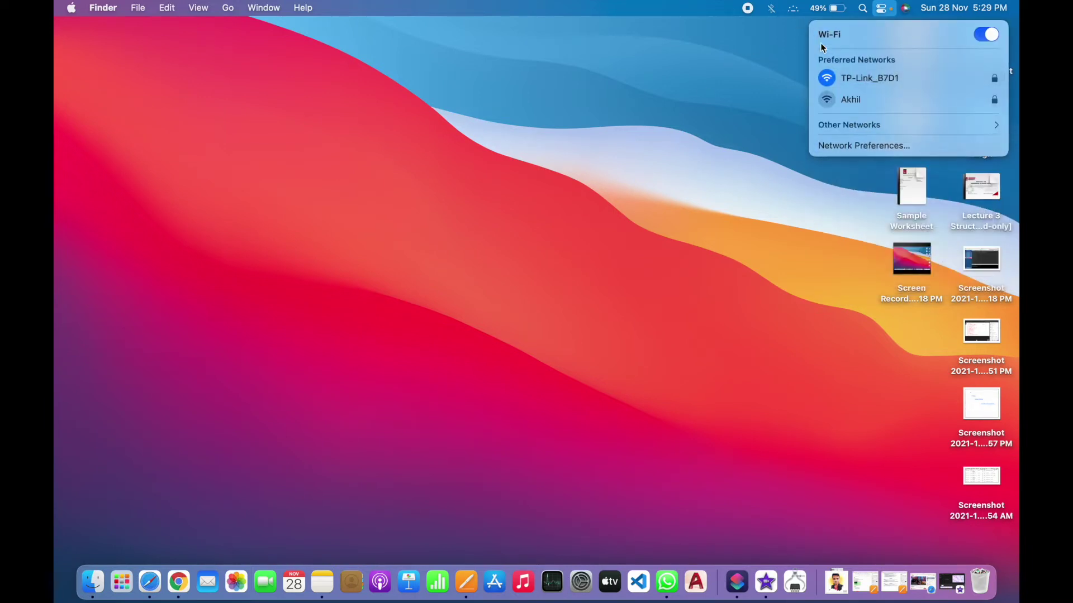
left_click(863, 146)
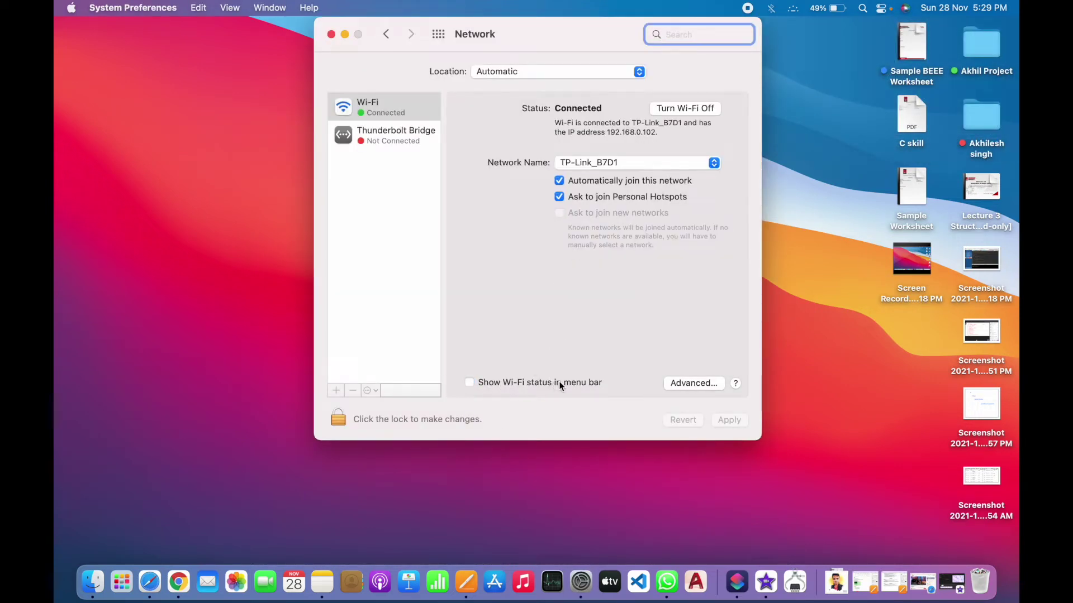
Turn the Wi-Fi status in the menu bar on and off again, and close the Network preferences
left_click(468, 383)
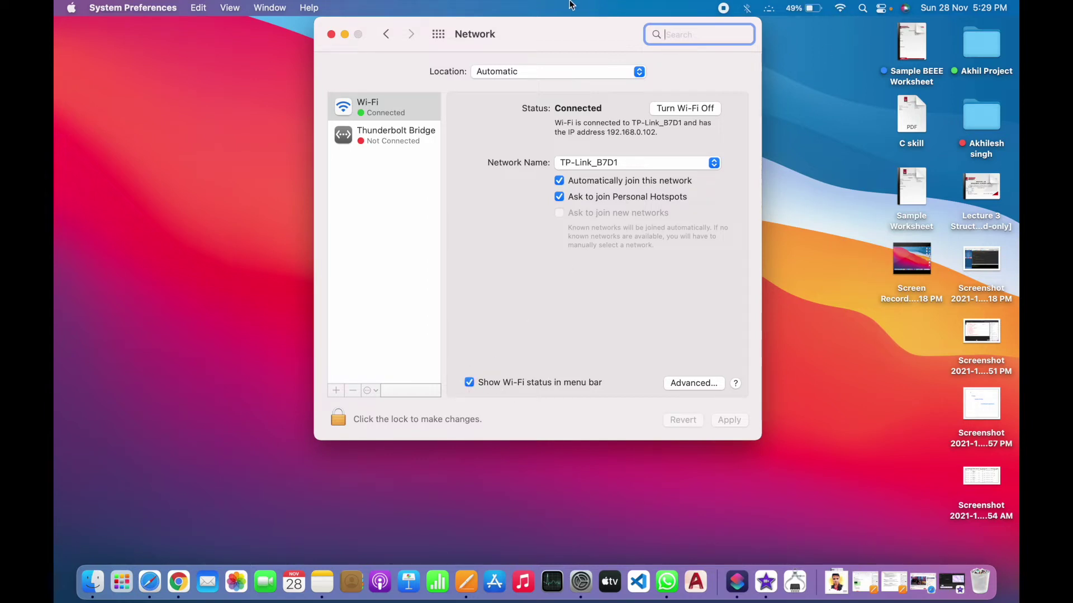
left_click(473, 383)
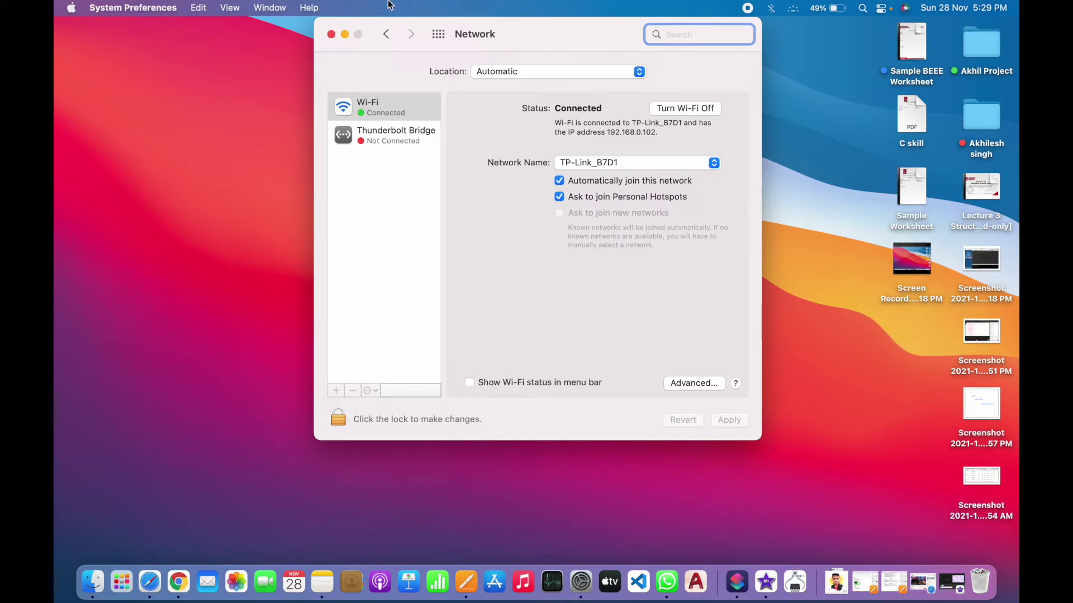
left_click(330, 34)
Turn the Do Not Disturb focus on and off again in Control Centre, and close Control Centre
left_click(882, 8)
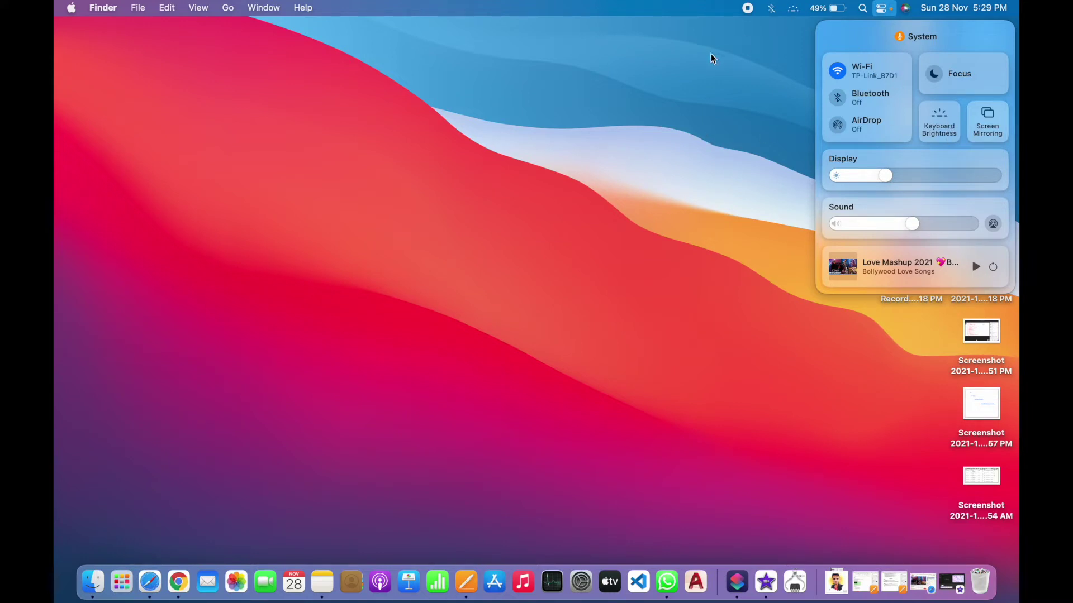
left_click(947, 78)
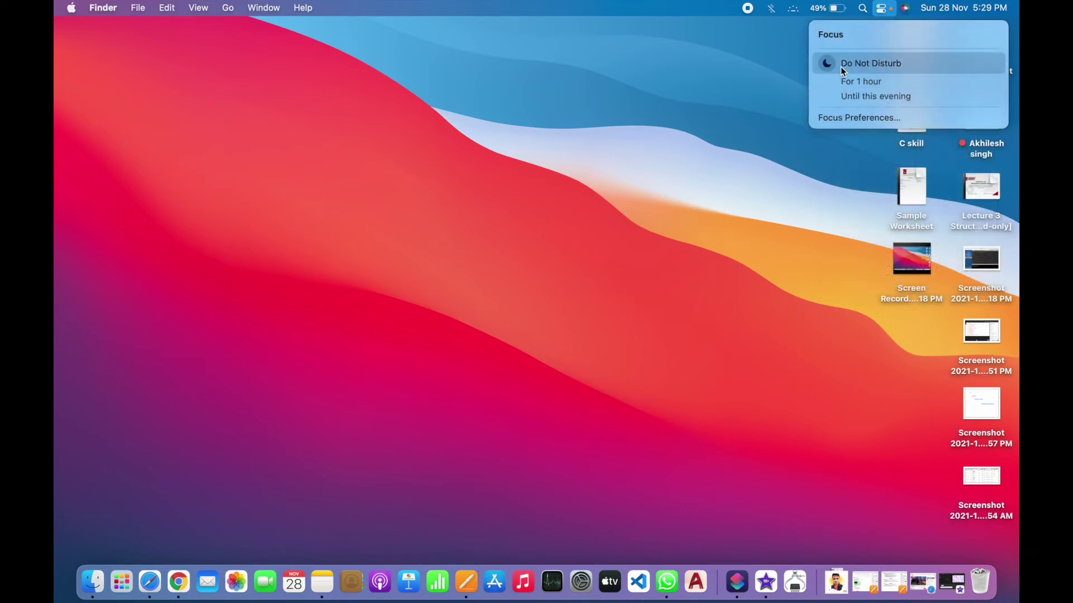
left_click(849, 67)
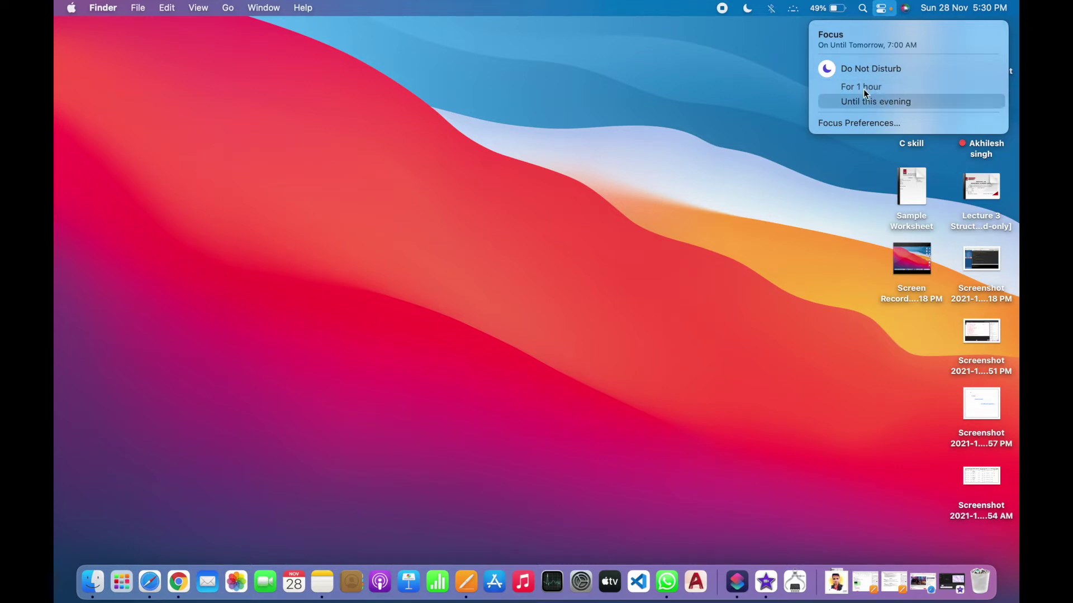
left_click(828, 68)
left_click(725, 80)
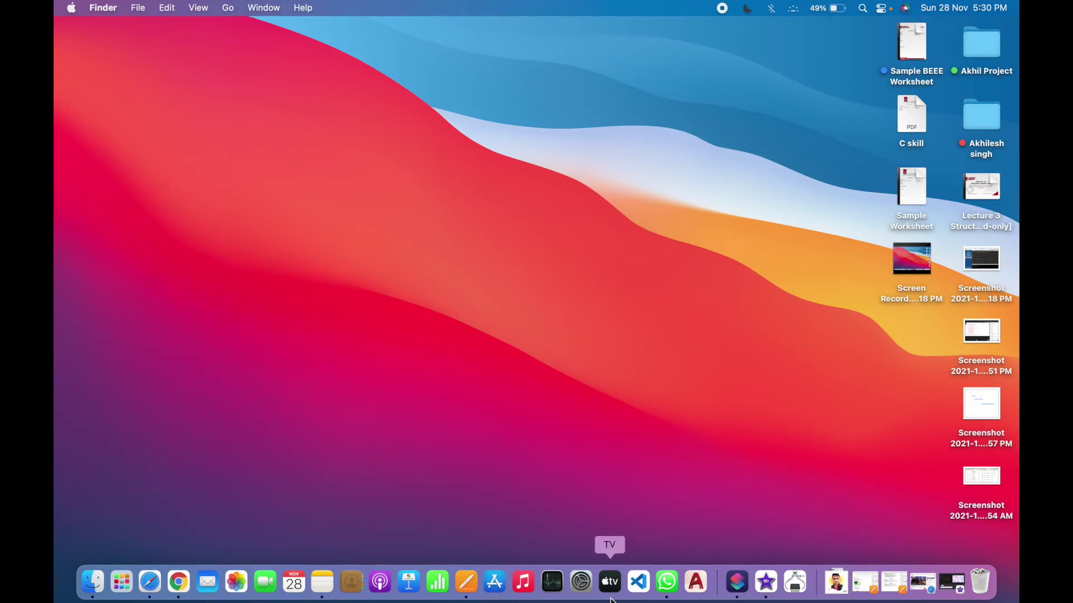
Open the Desktop & Screen Saver preferences in System Preferences and look through the available desktop pictures
left_click(581, 583)
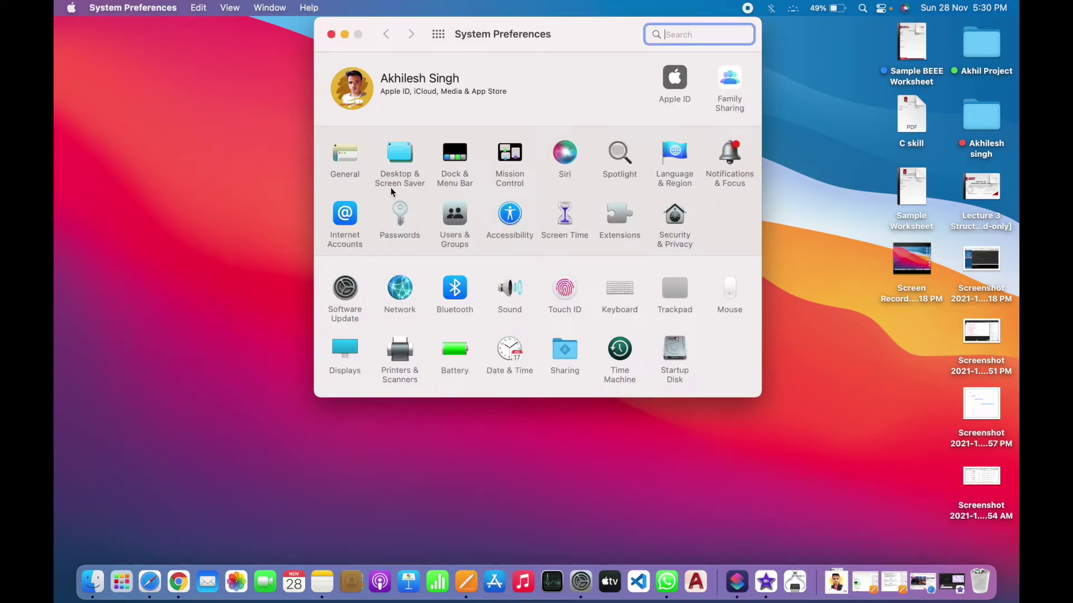
left_click(408, 164)
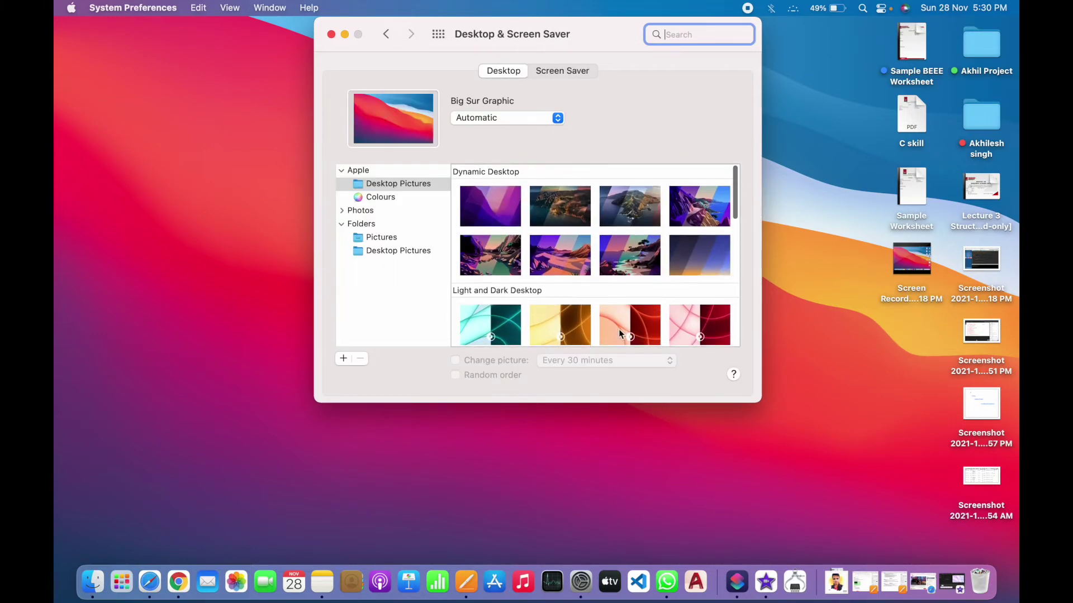
scroll(618, 330, "down", 3)
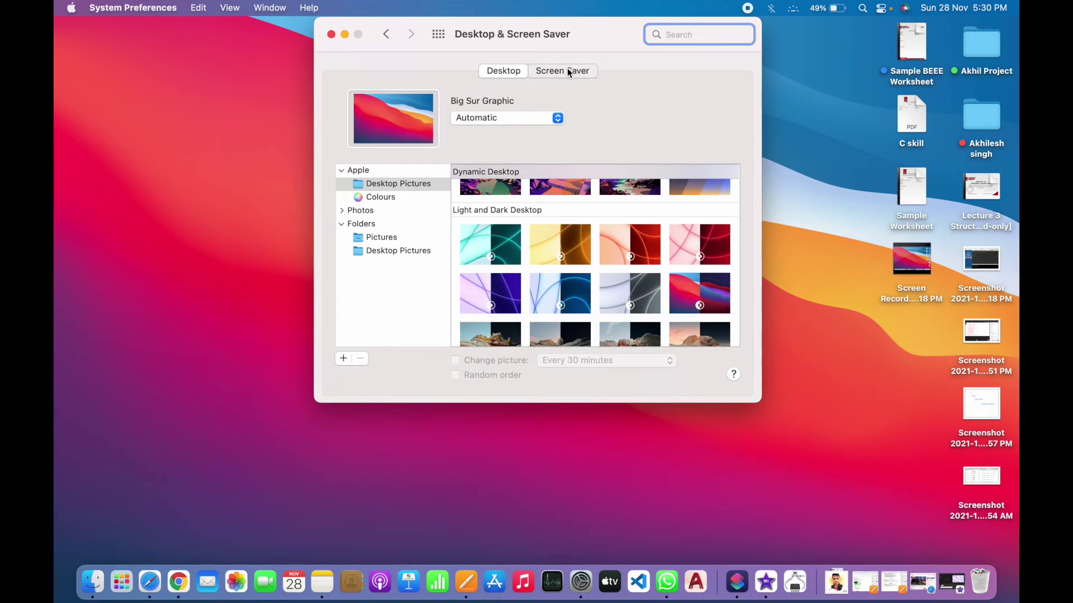
Choose the Floating screen saver and preview it
left_click(568, 71)
scroll(438, 150, "up", 5)
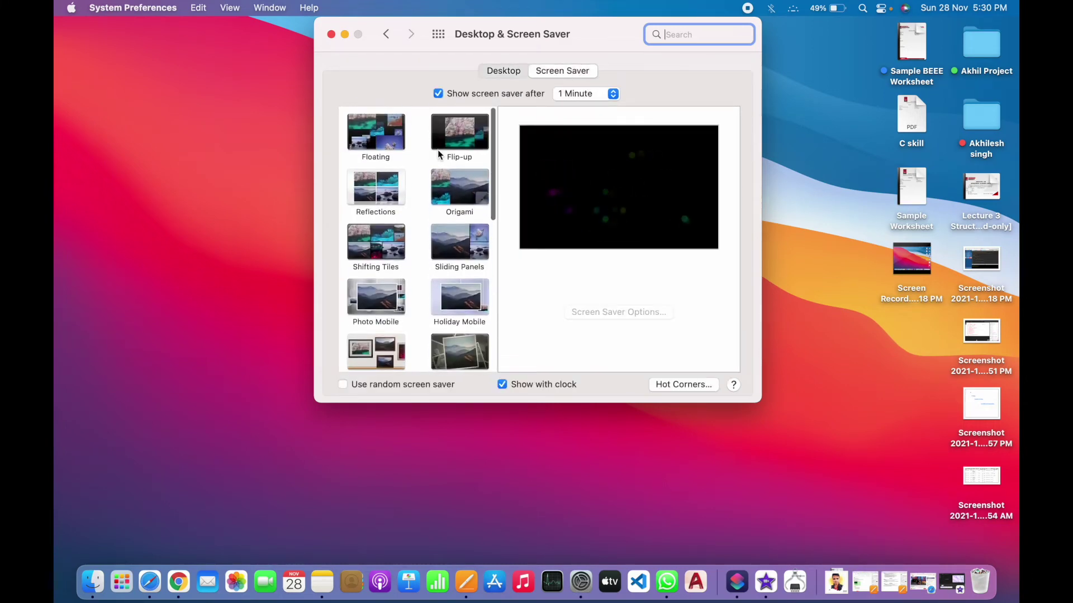
left_click(352, 122)
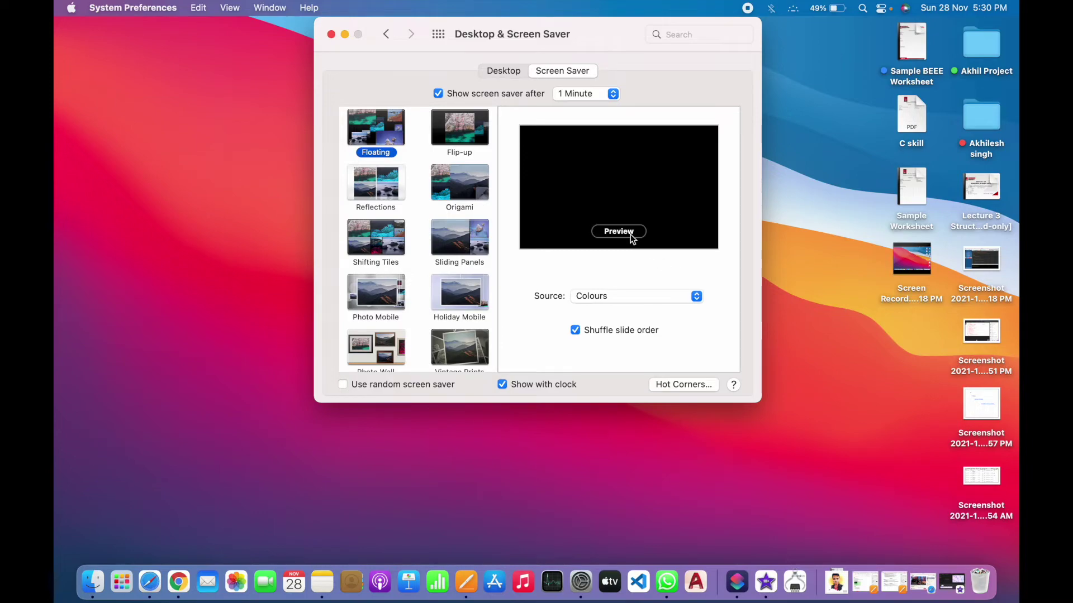
left_click(629, 234)
Look at the Photo Library source for the screen saver, keep Colours as the source and close the preferences
left_click(682, 294)
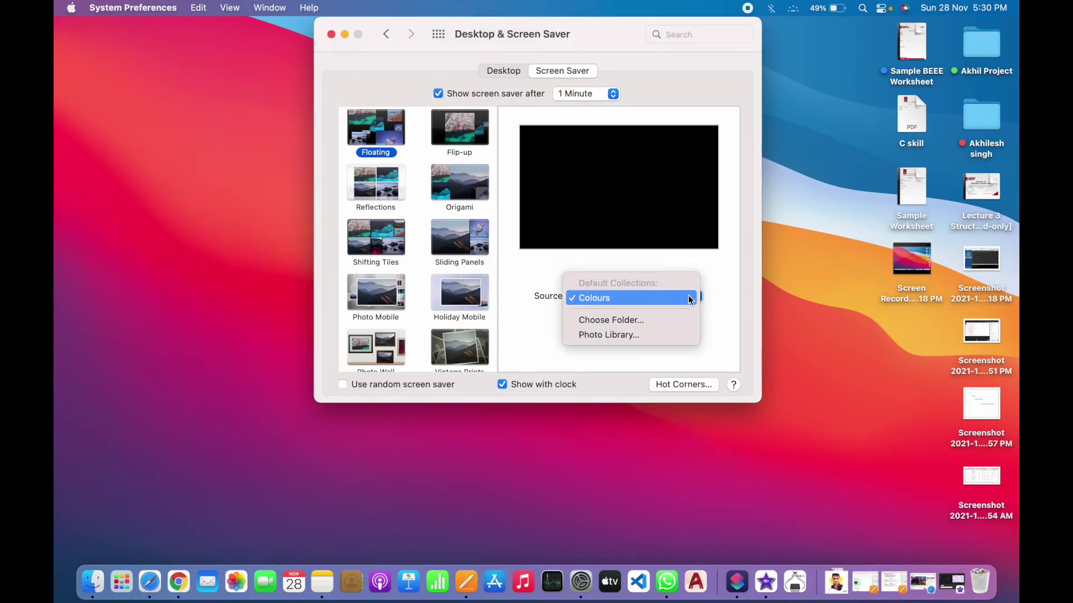
left_click(601, 335)
left_click(646, 314)
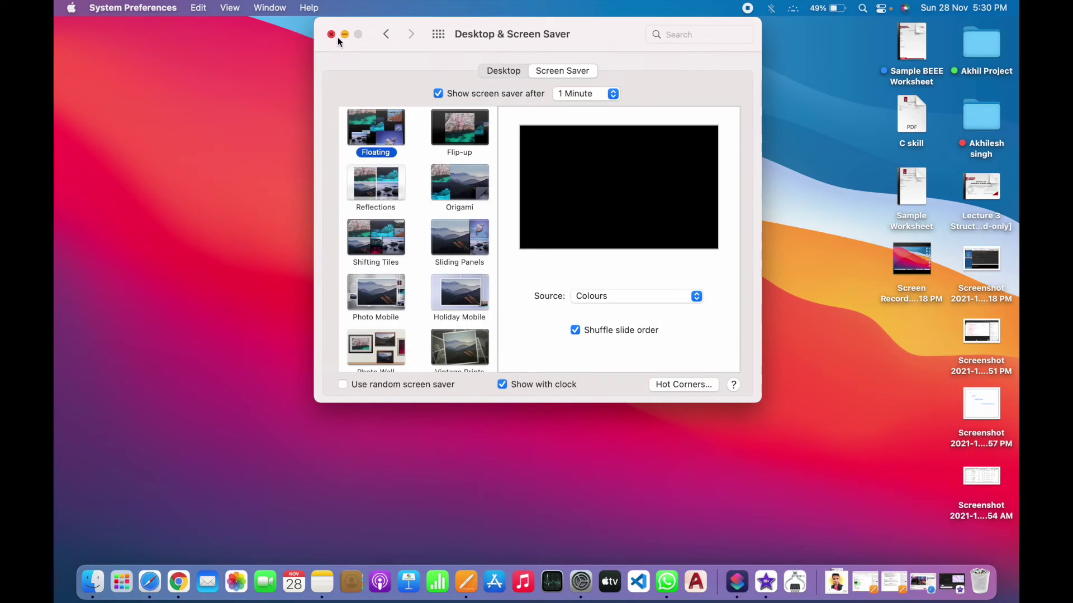
left_click(331, 35)
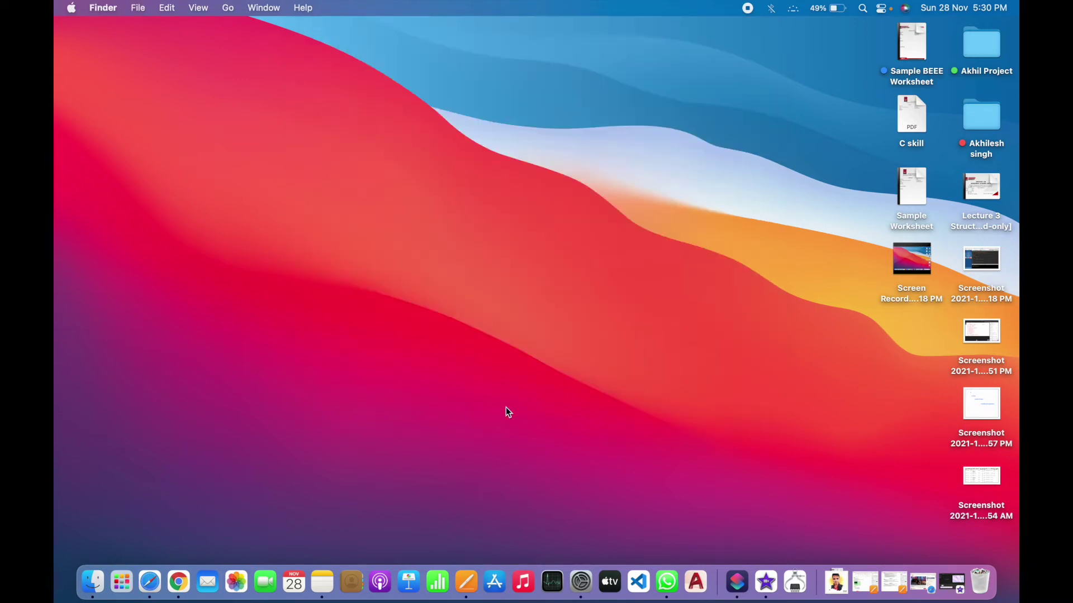
View the battery usage history and the battery health in the Battery preferences, and close the window
left_click(581, 581)
left_click(453, 352)
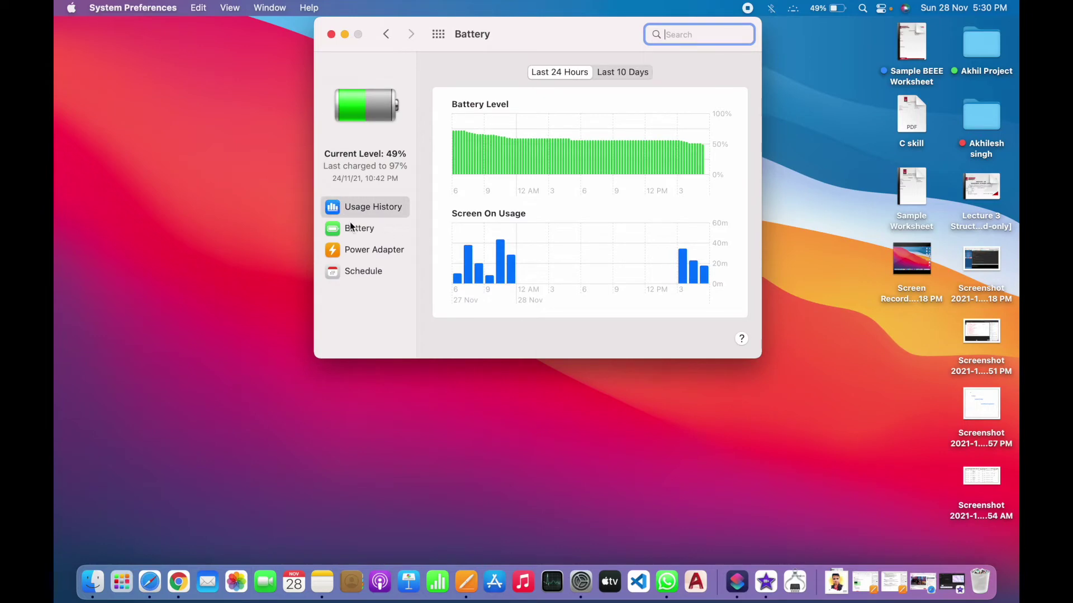
left_click(352, 226)
left_click(610, 310)
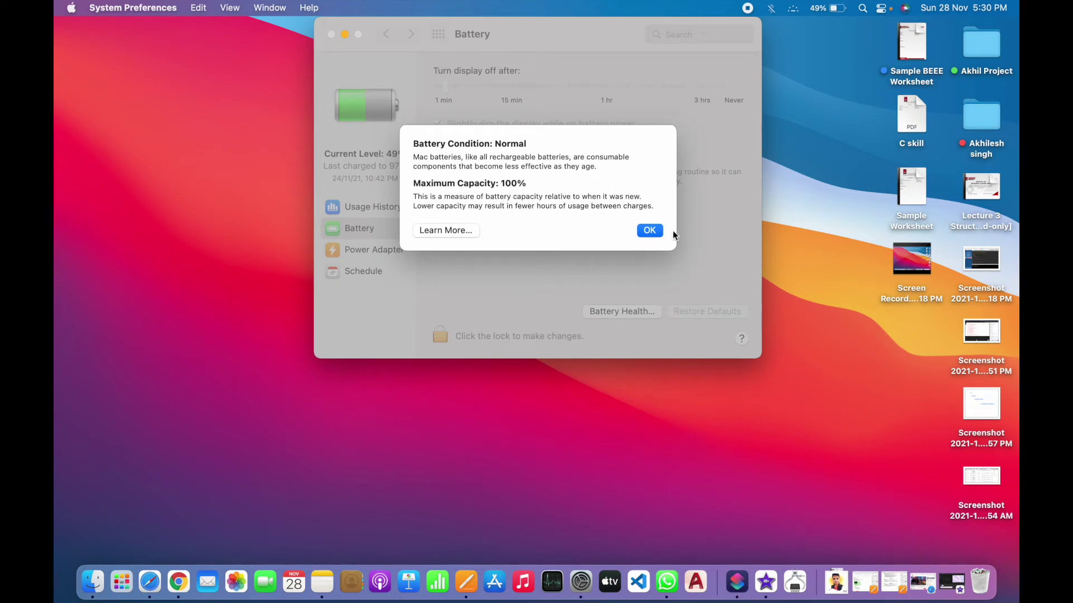
left_click(647, 230)
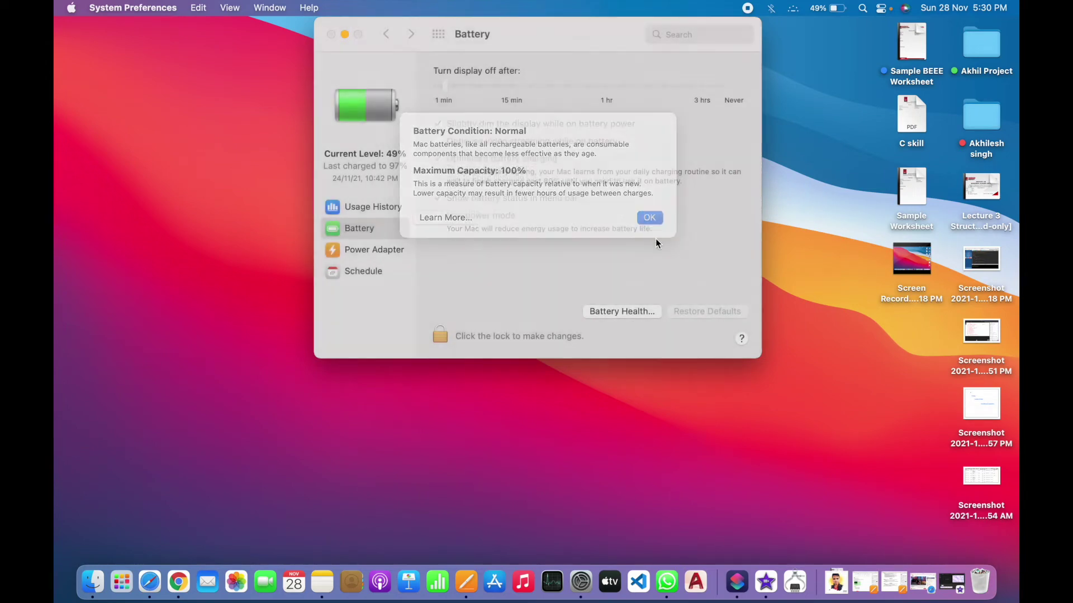
left_click(332, 35)
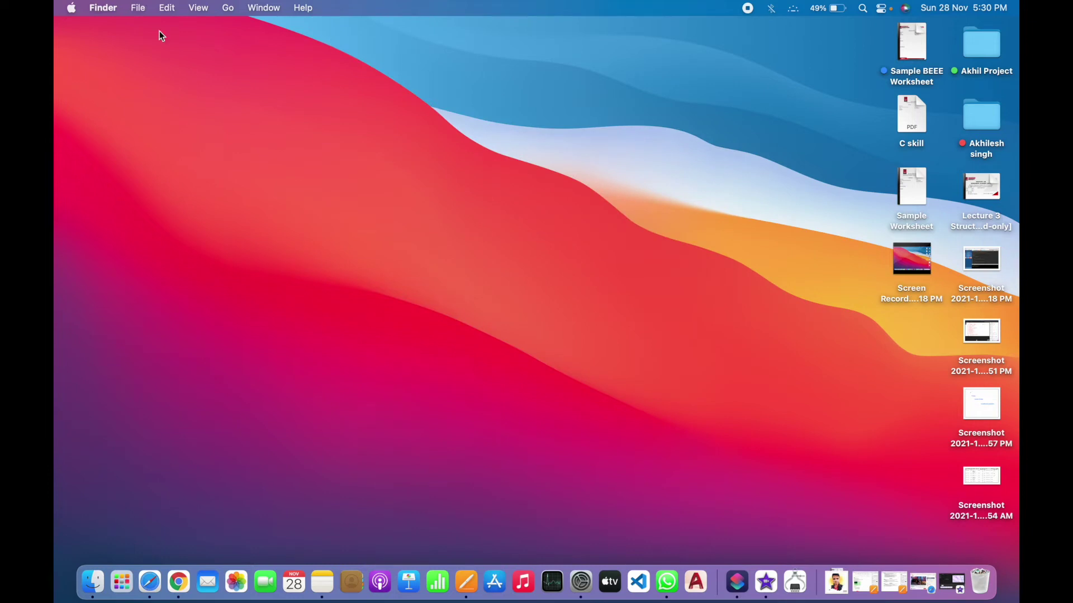
Show the About This Mac overview and its Support information, and close the window
left_click(72, 9)
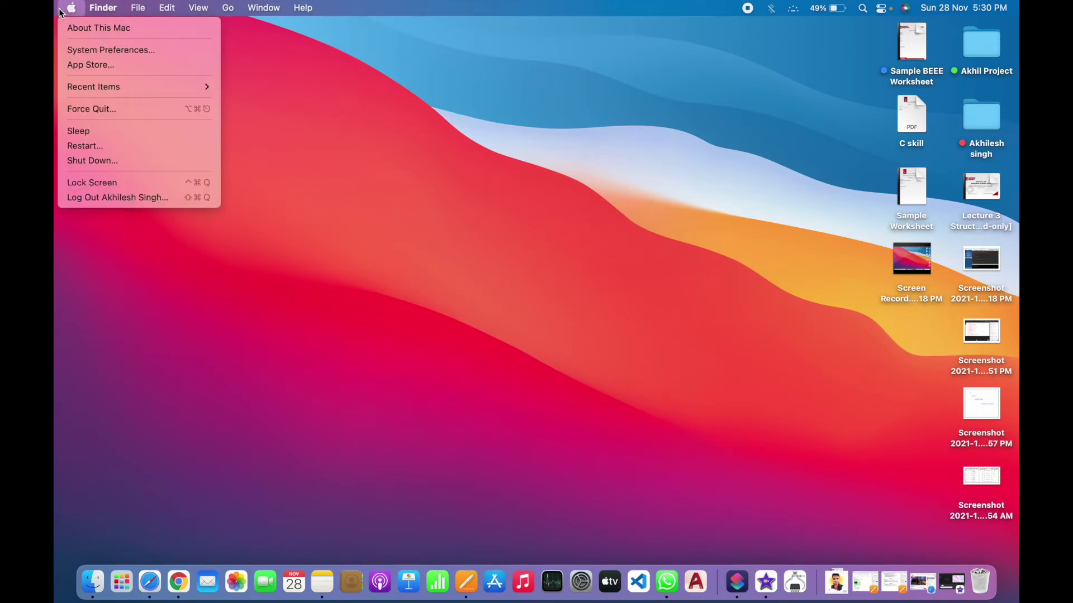
left_click(83, 30)
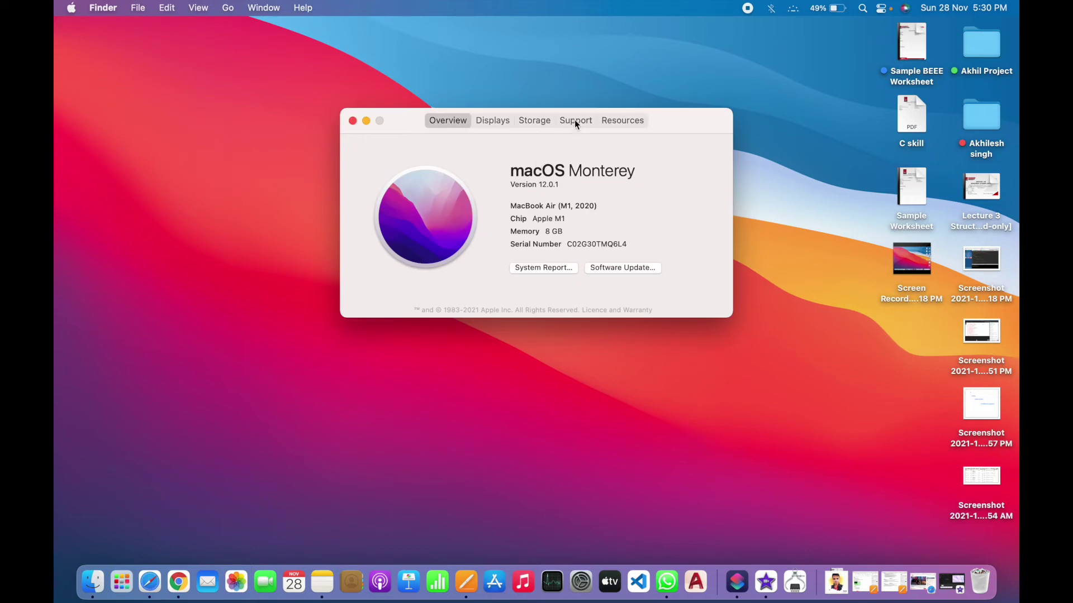
left_click(579, 120)
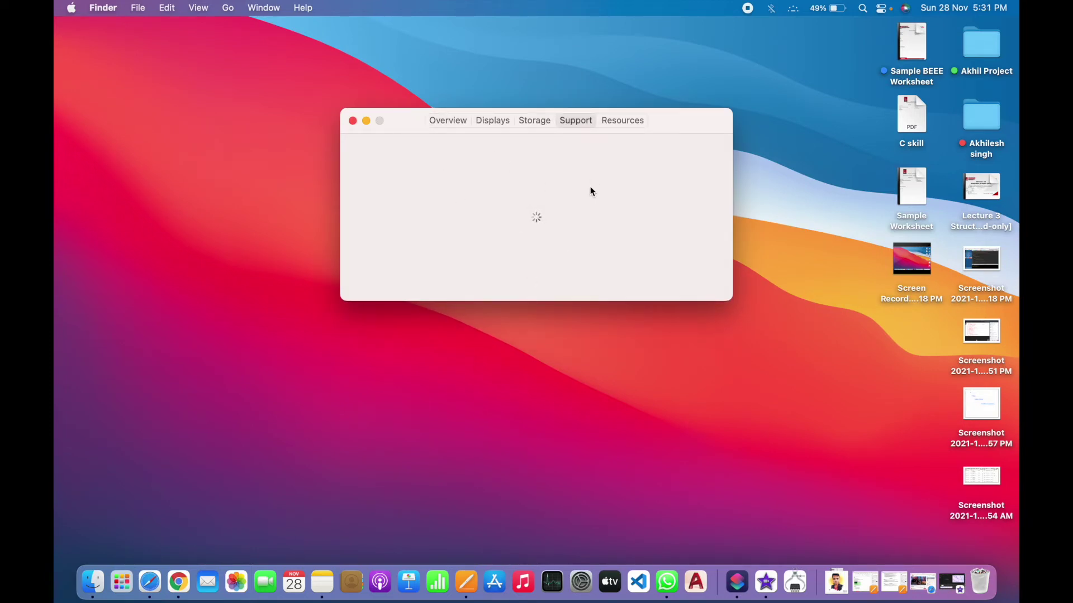
left_click(353, 121)
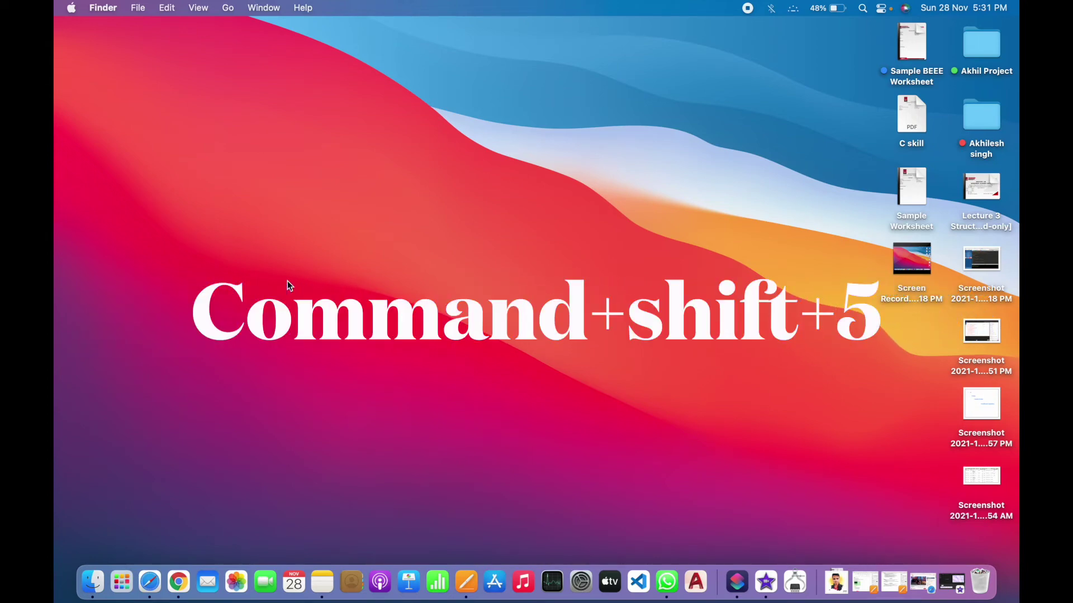
Show the screenshot controls, move the capture area up to the middle of the screen and close them without capturing
key("super+shift+5")
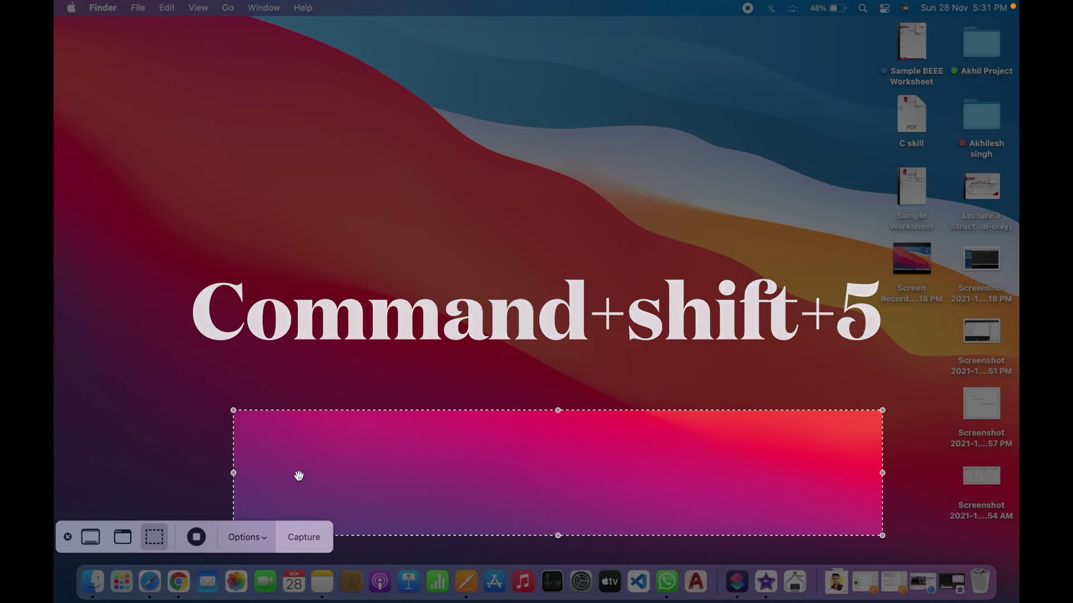
left_click_drag(438, 451, 399, 337)
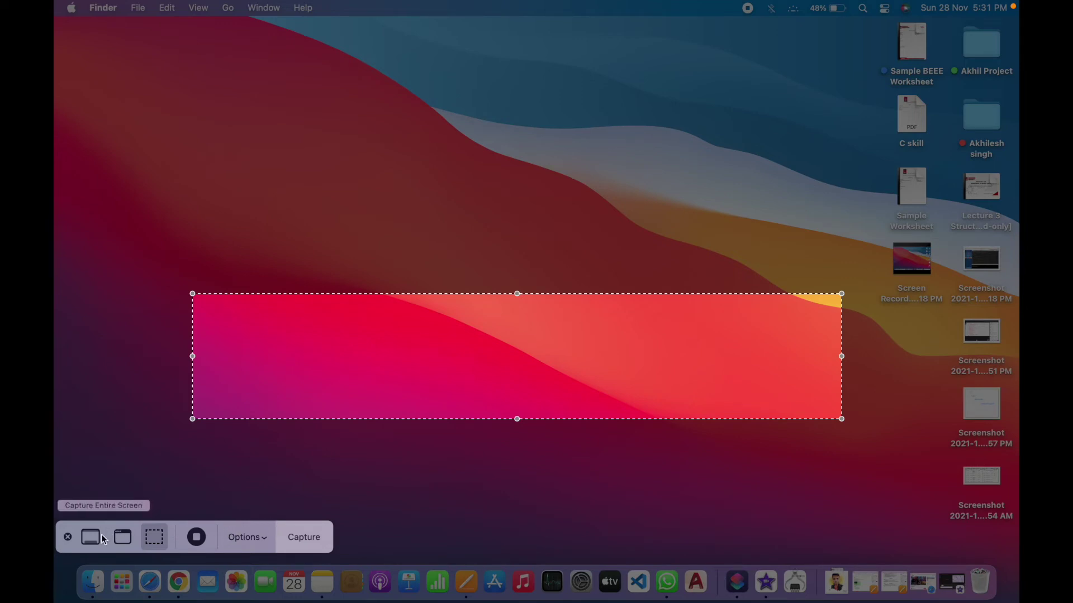
left_click(68, 538)
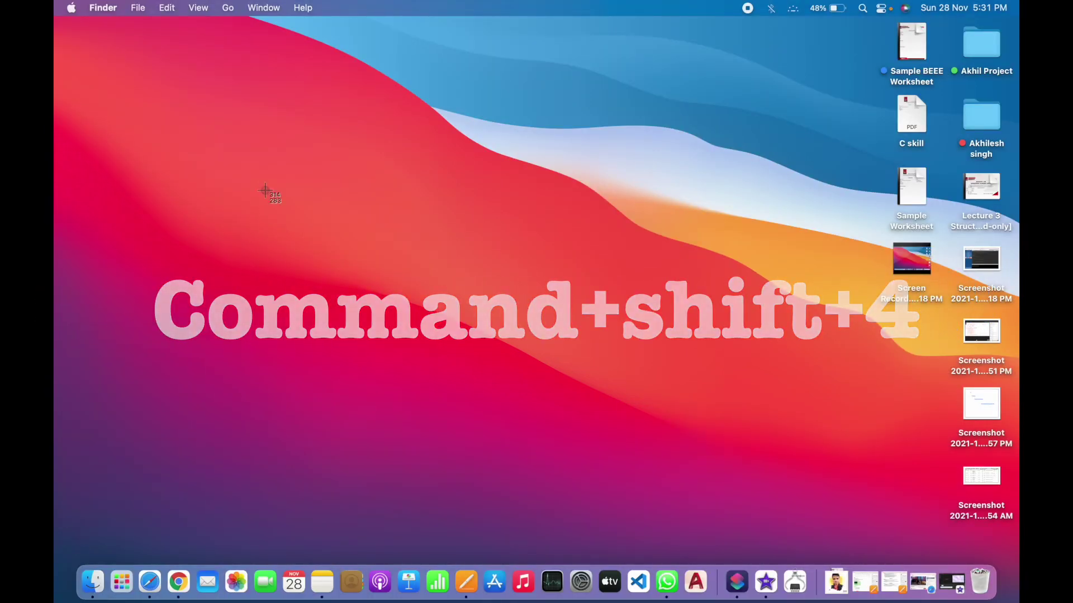
Capture a large area of the desktop, open the screenshot for markup with the Draw tool selected, and delete it
left_click_drag(276, 91, 735, 400)
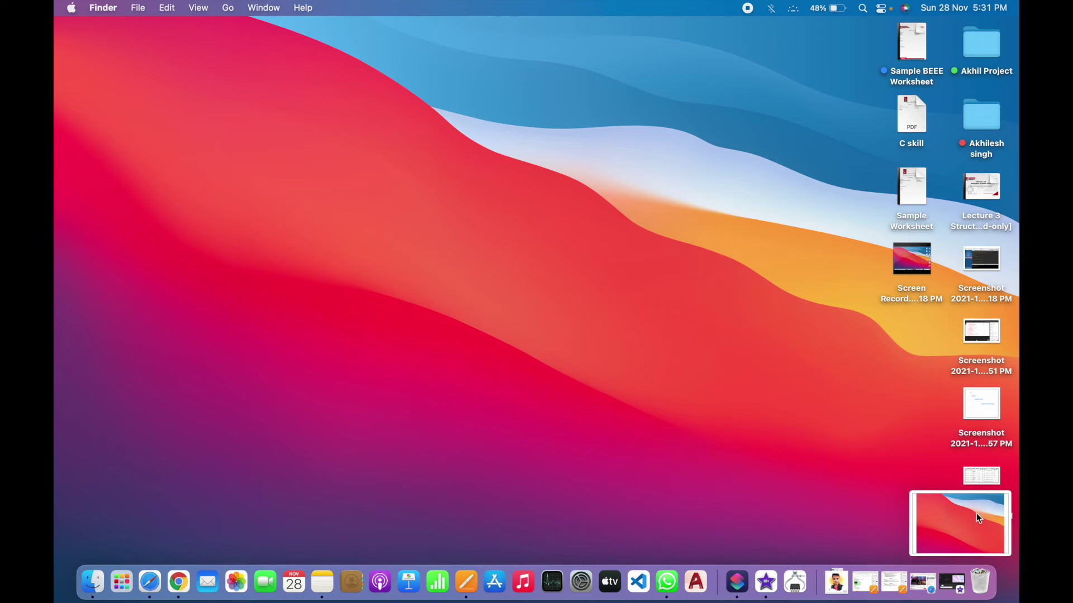
left_click(978, 516)
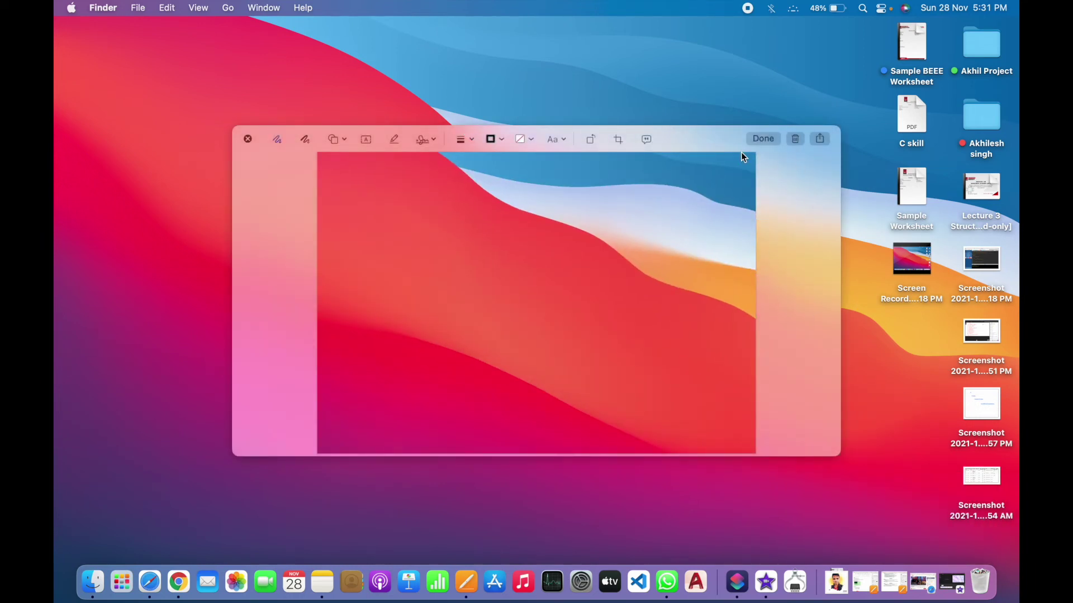
left_click(304, 140)
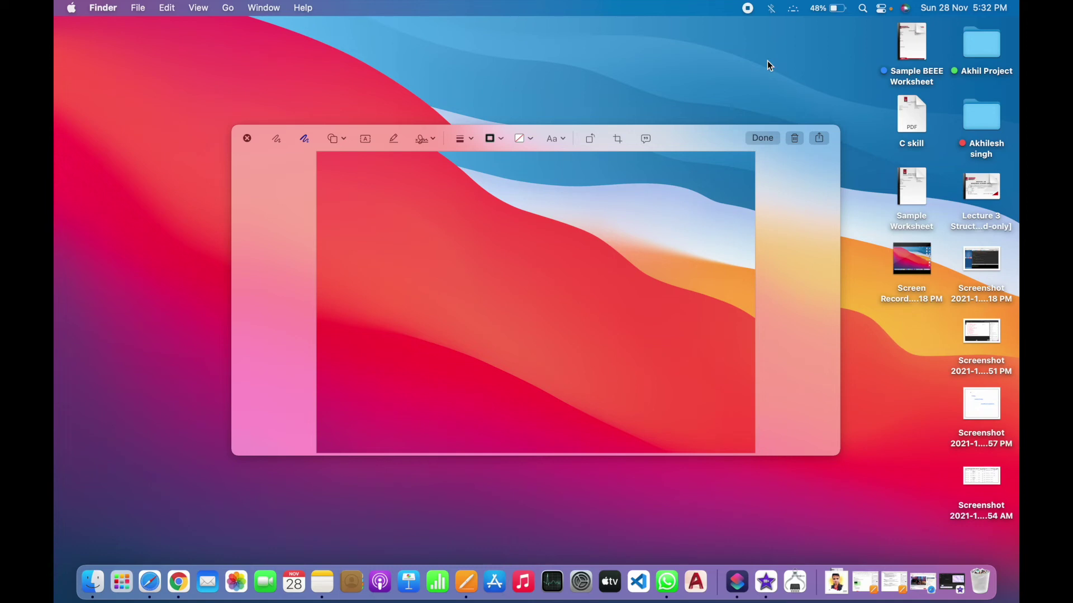
left_click(795, 139)
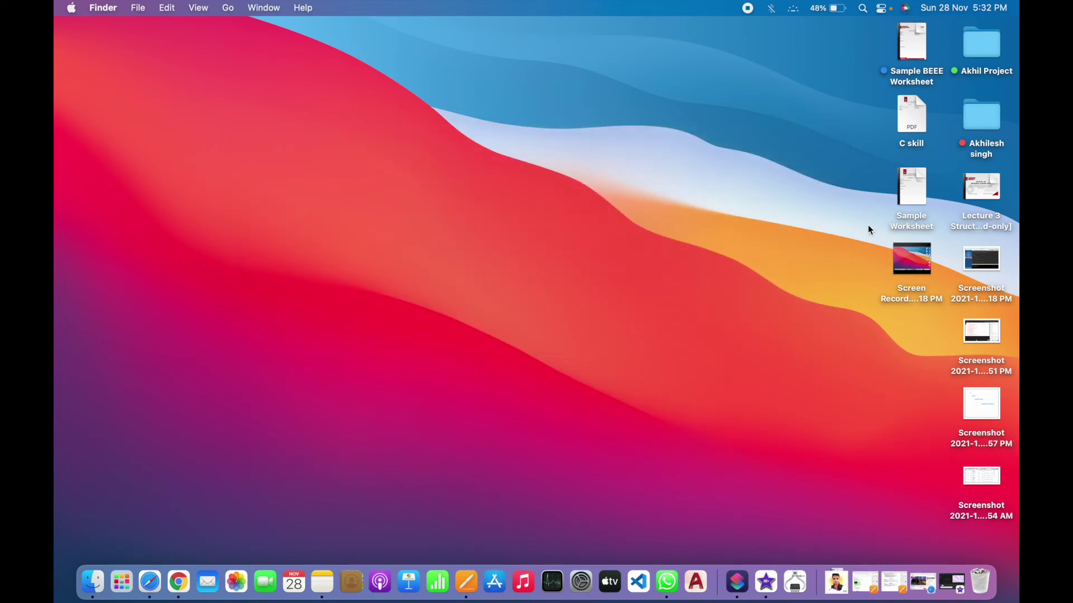
Empty the Bin, permanently erasing its items
right_click(984, 585)
left_click(985, 541)
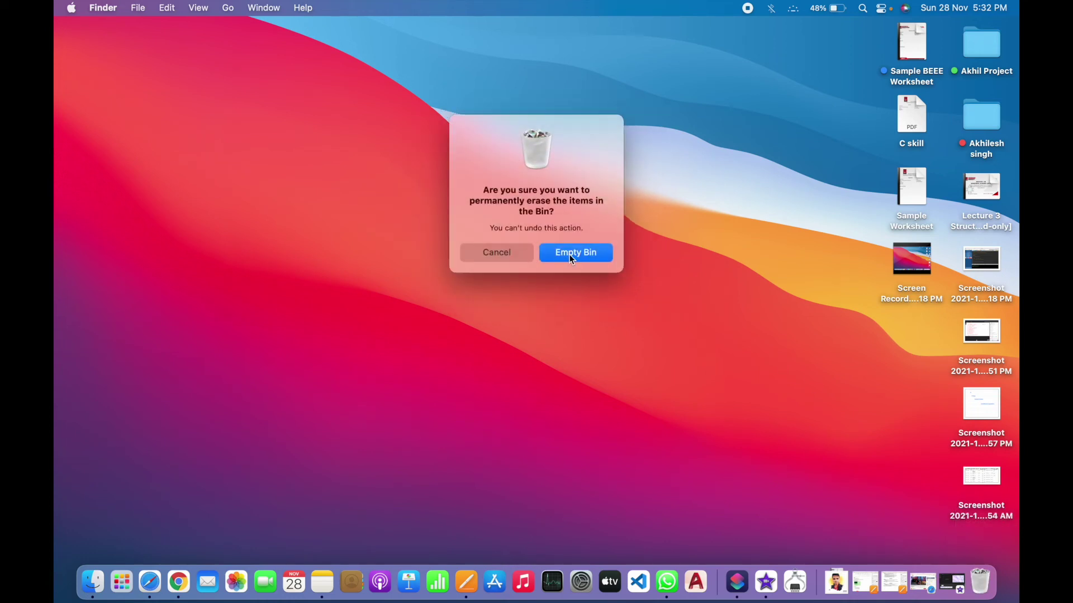
left_click(569, 255)
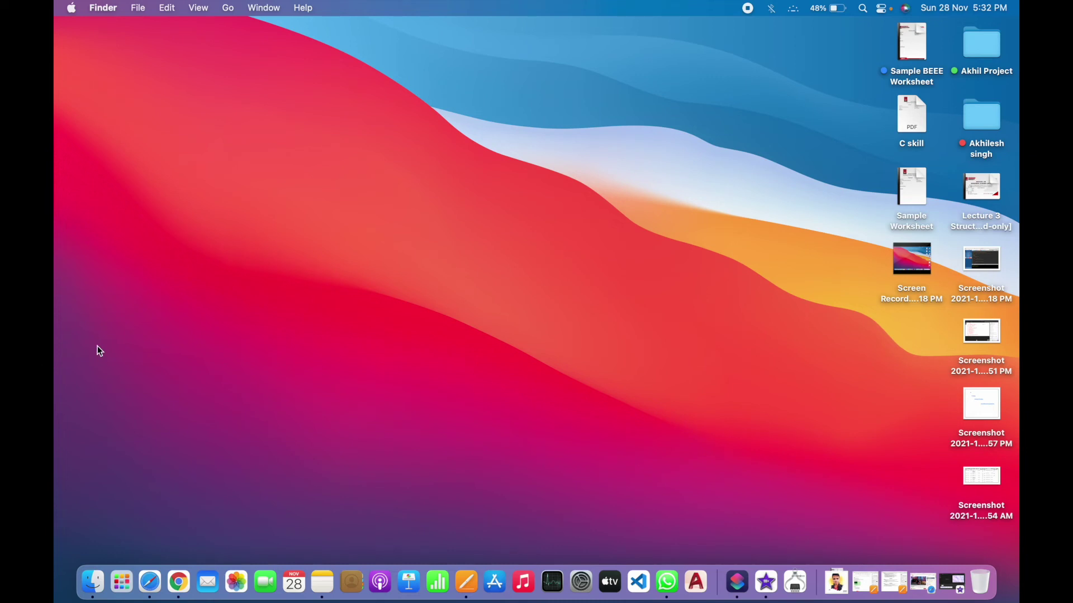
Lower the display brightness and raise it again with the keyboard brightness controls
key("F1")
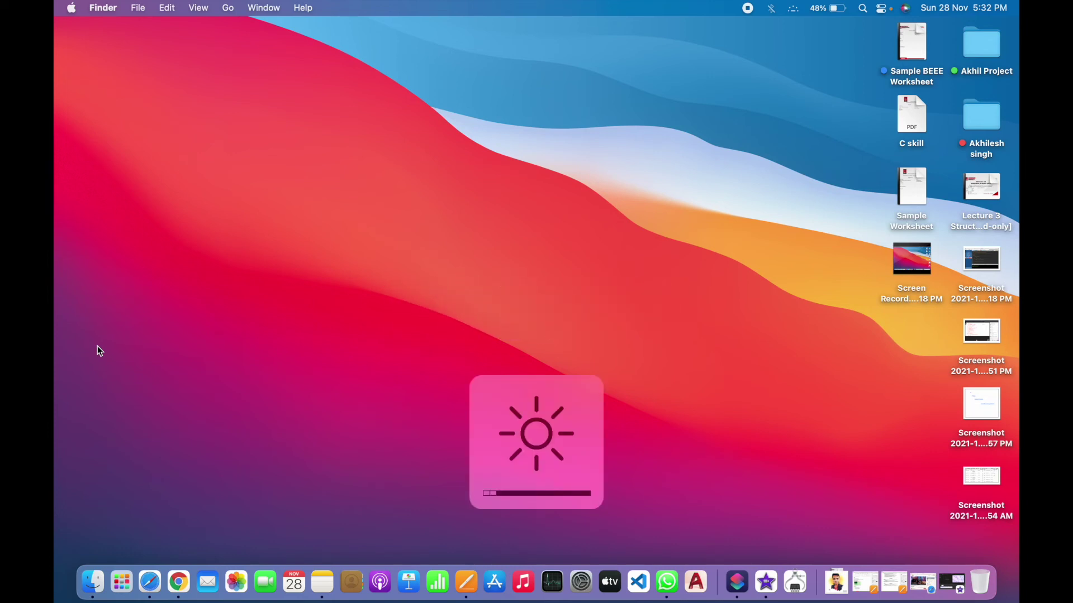
key("F2")
key("F2")
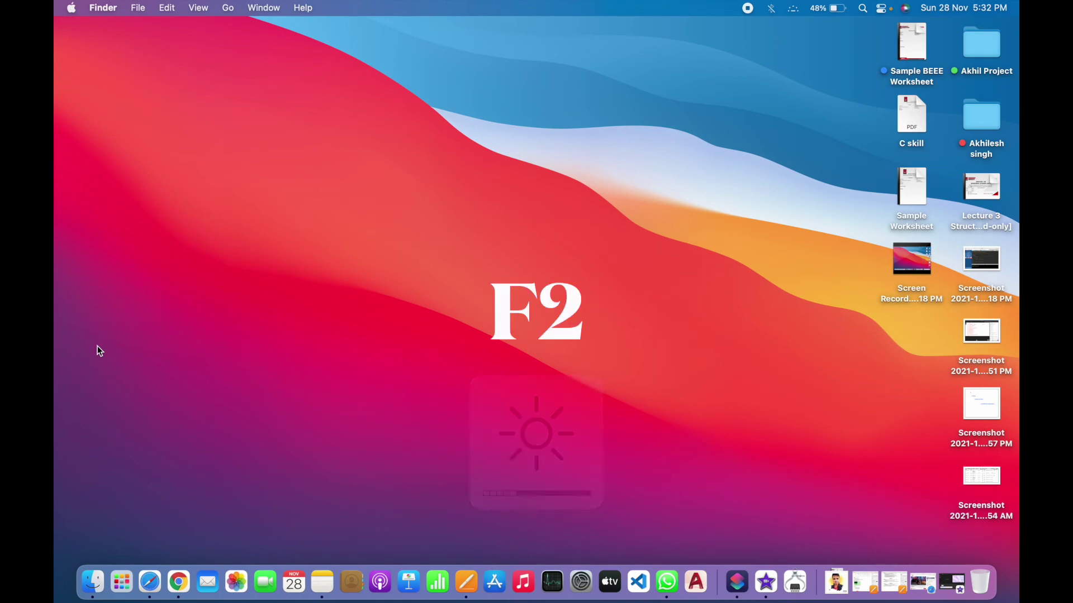
Open Safari, Google Chrome and Notes, using Mission Control to view all open windows and bring the Chrome window forward
left_click(151, 580)
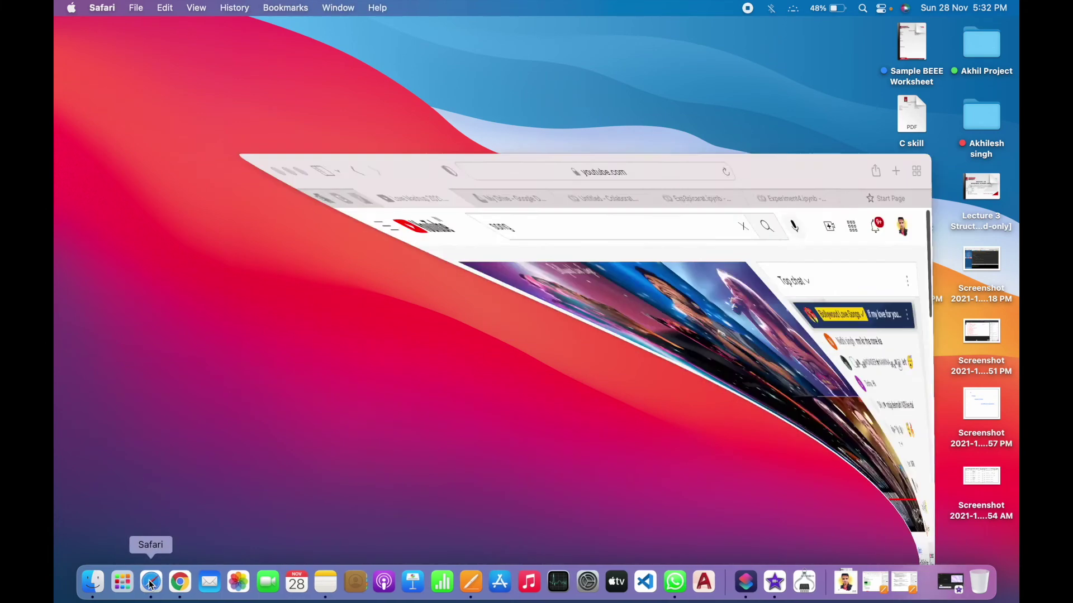
left_click(190, 581)
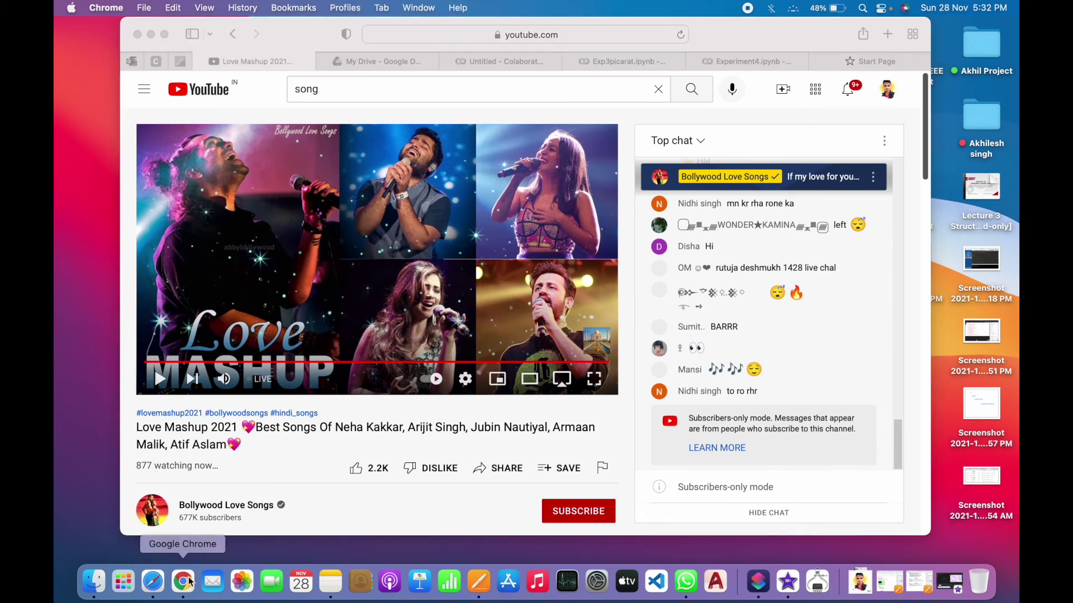
key("F3")
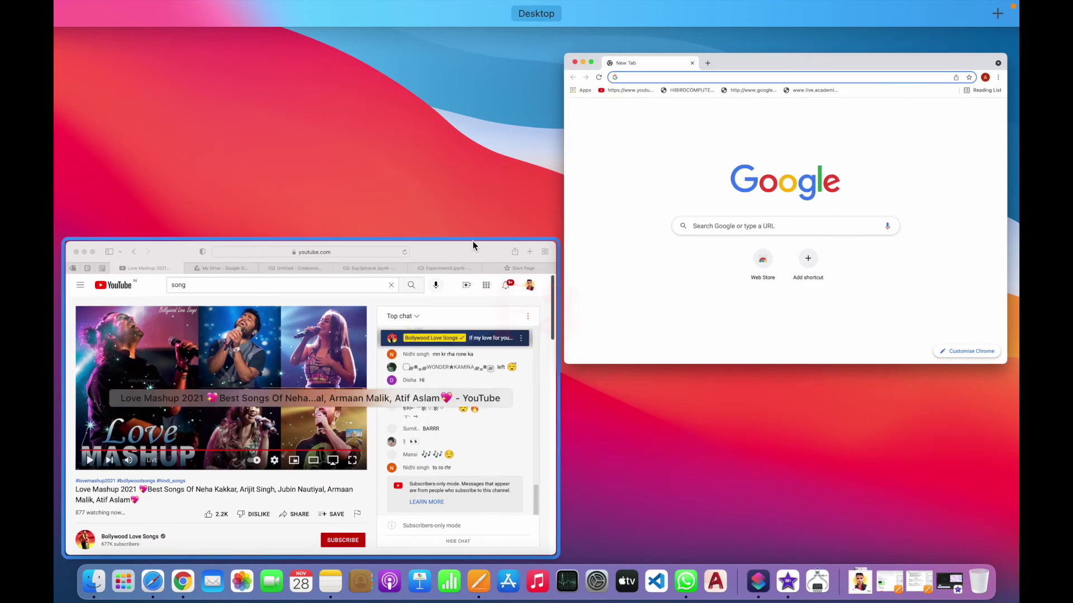
left_click(713, 153)
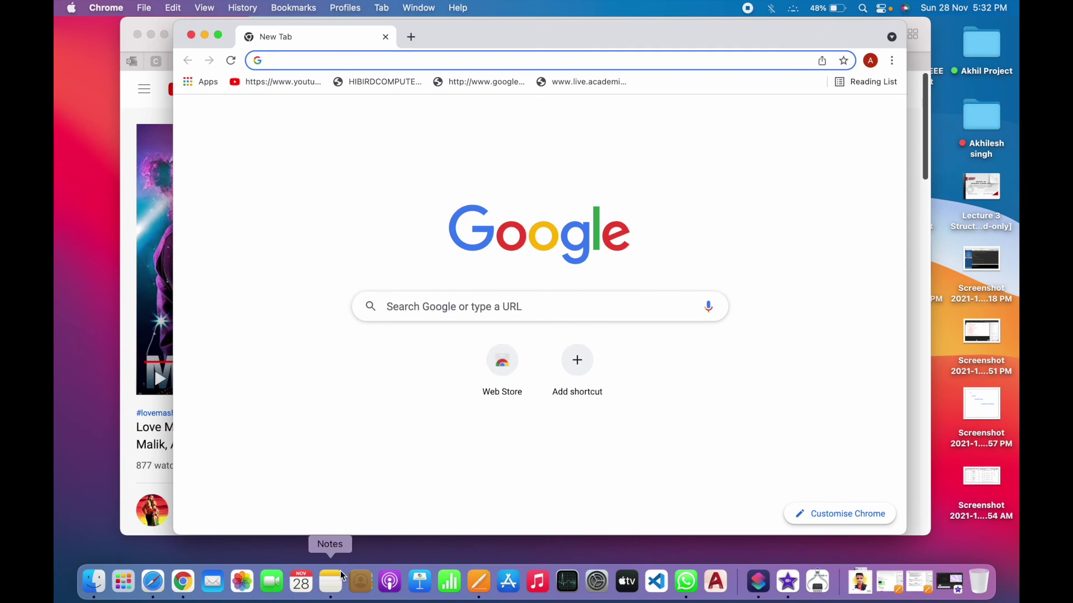
left_click(343, 576)
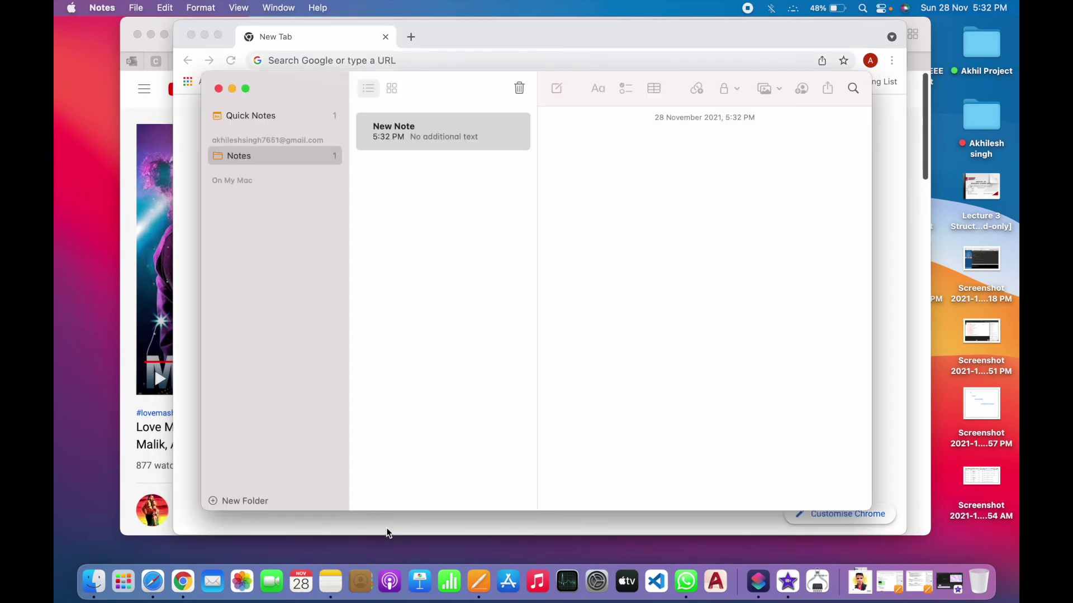
key("ctrl+Up")
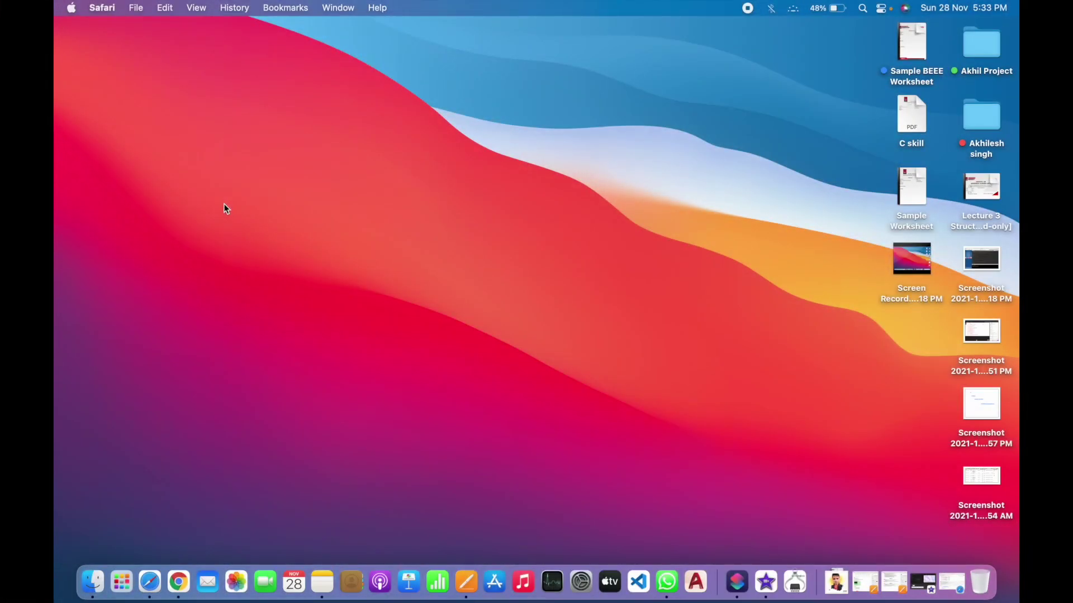
Search Spotlight for the green-tagged project folder by the first letters of its name, then dismiss the search
key("F4")
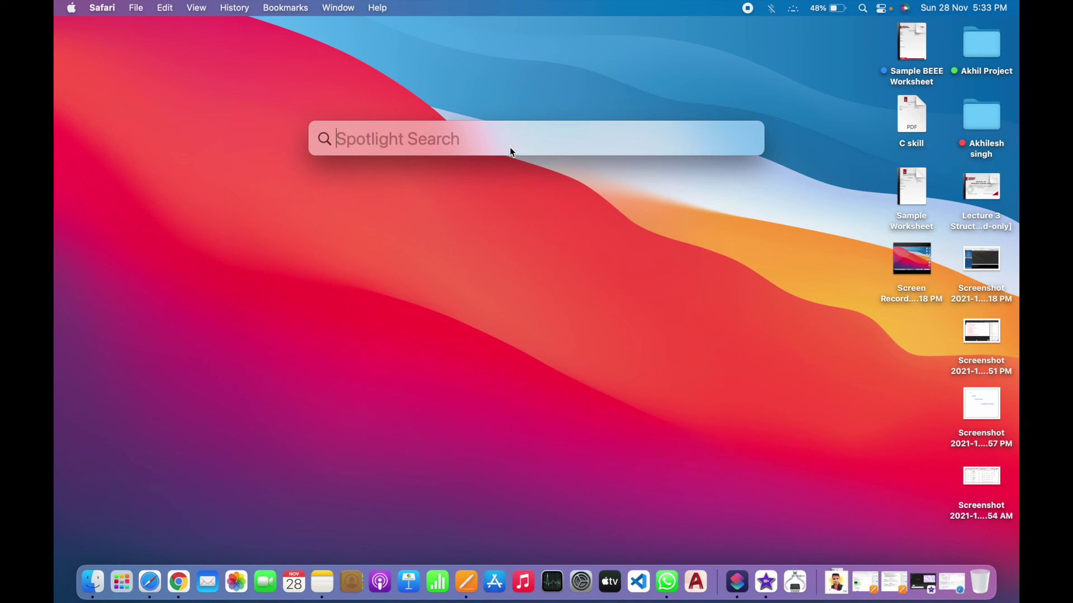
type("akhi")
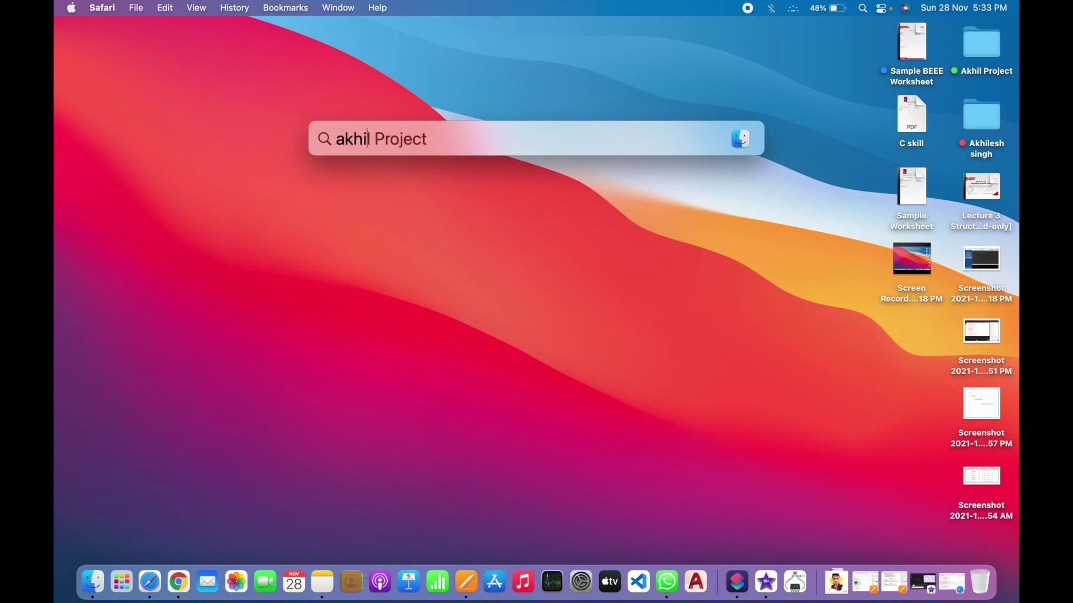
key("BackSpace")
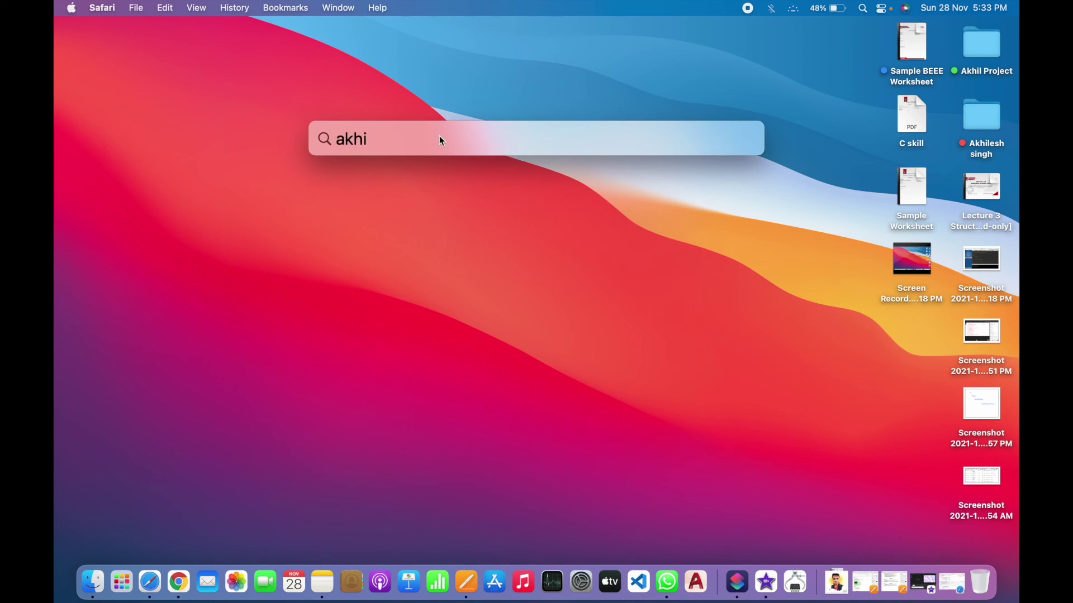
left_click(450, 85)
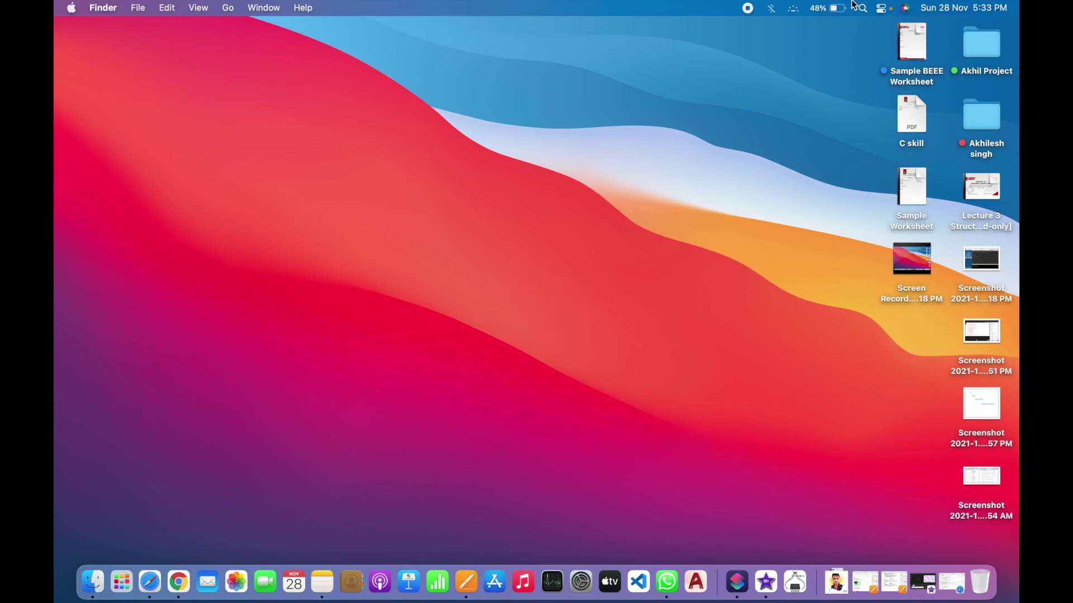
Turn Do Not Disturb on and off again, viewing the Focus control in Control Centre
left_click(883, 8)
left_click(688, 92)
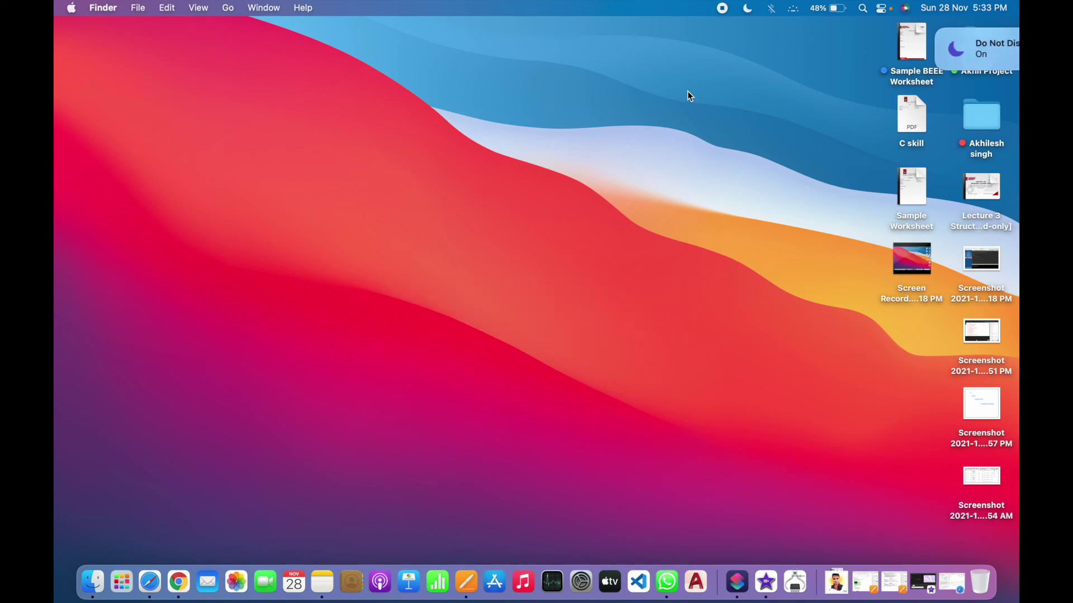
left_click(882, 8)
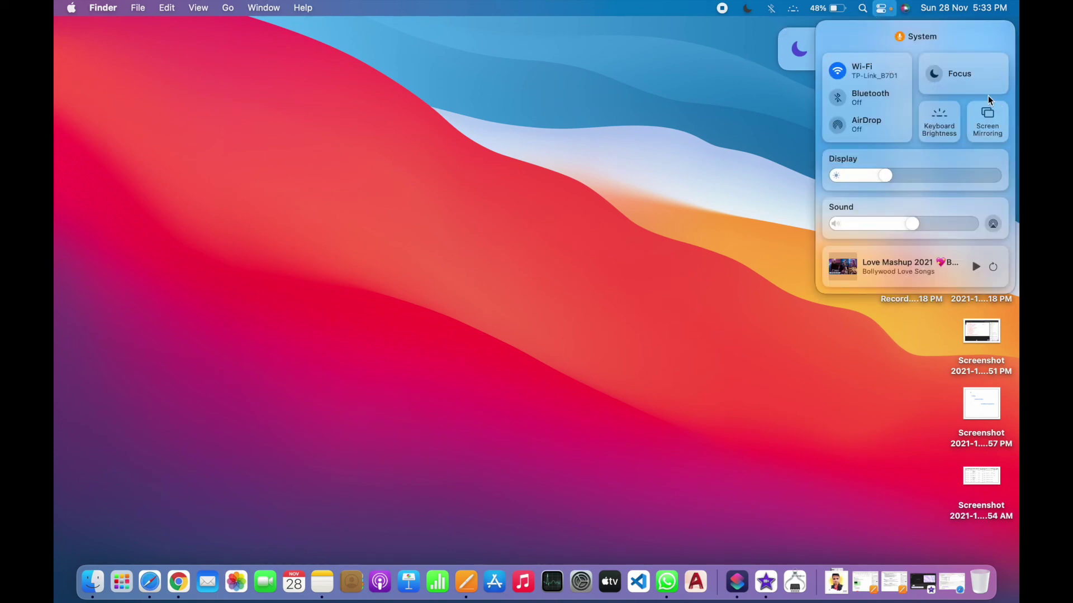
left_click(629, 67)
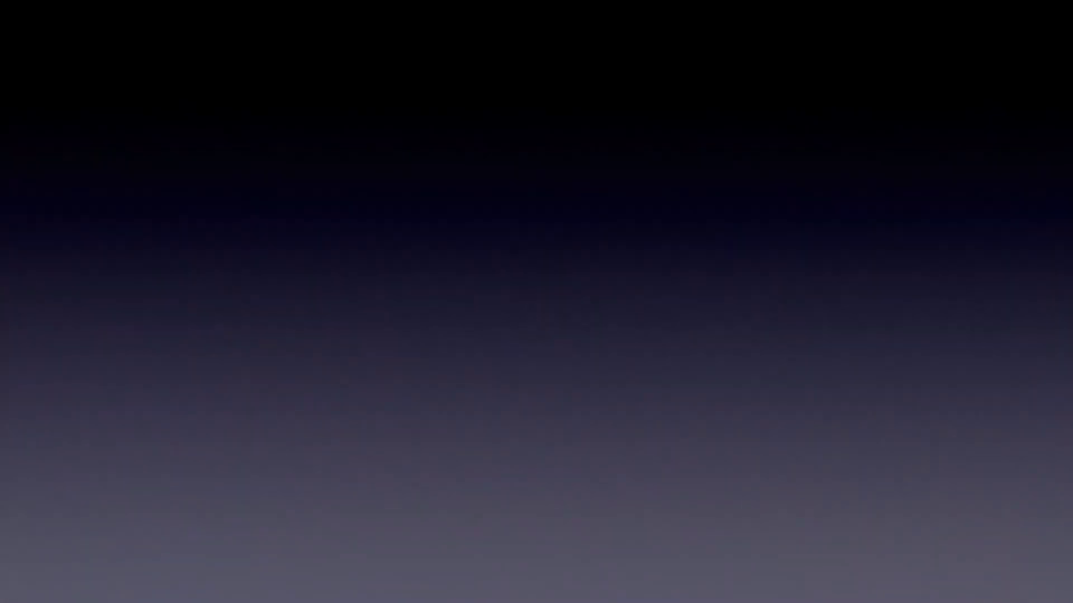